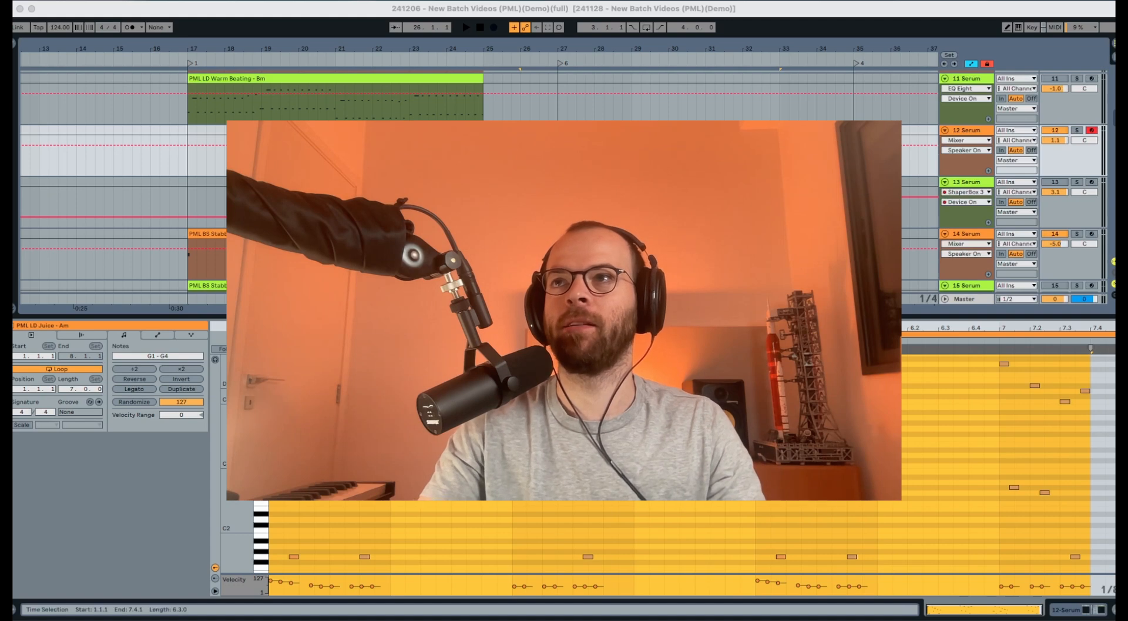
# Step: Solo track 12 and play its LD Juice part with the ShaperBox 3 device switched off
pyautogui.click(1077, 131)
pyautogui.click(1078, 131)
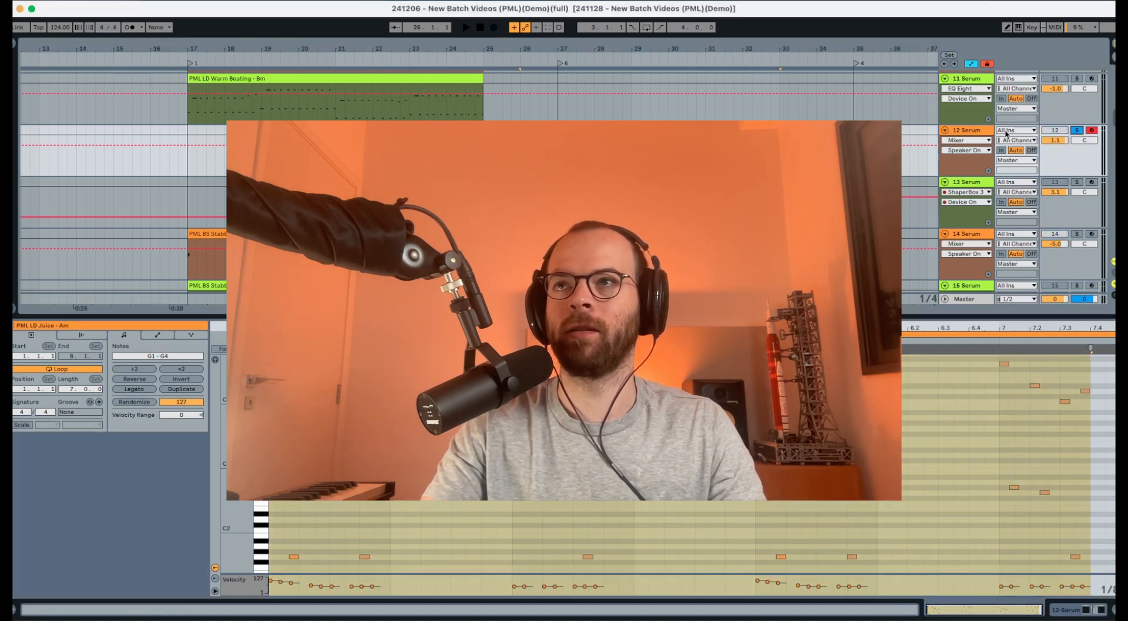
pyautogui.hotkey('shift', 'Tab')
pyautogui.press('space')
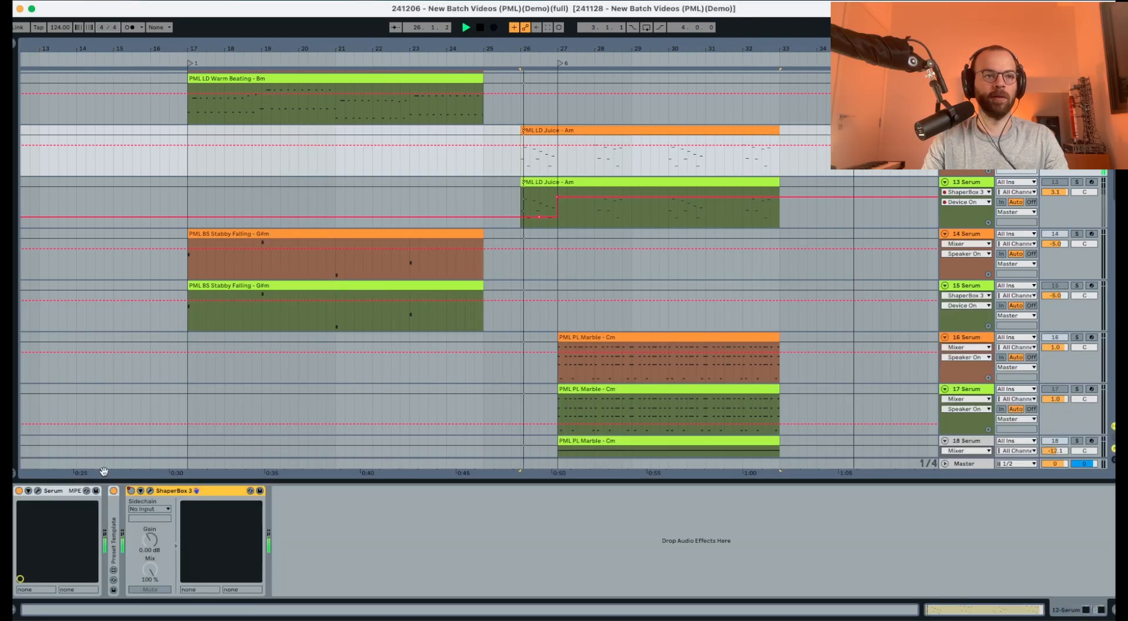
pyautogui.click(131, 491)
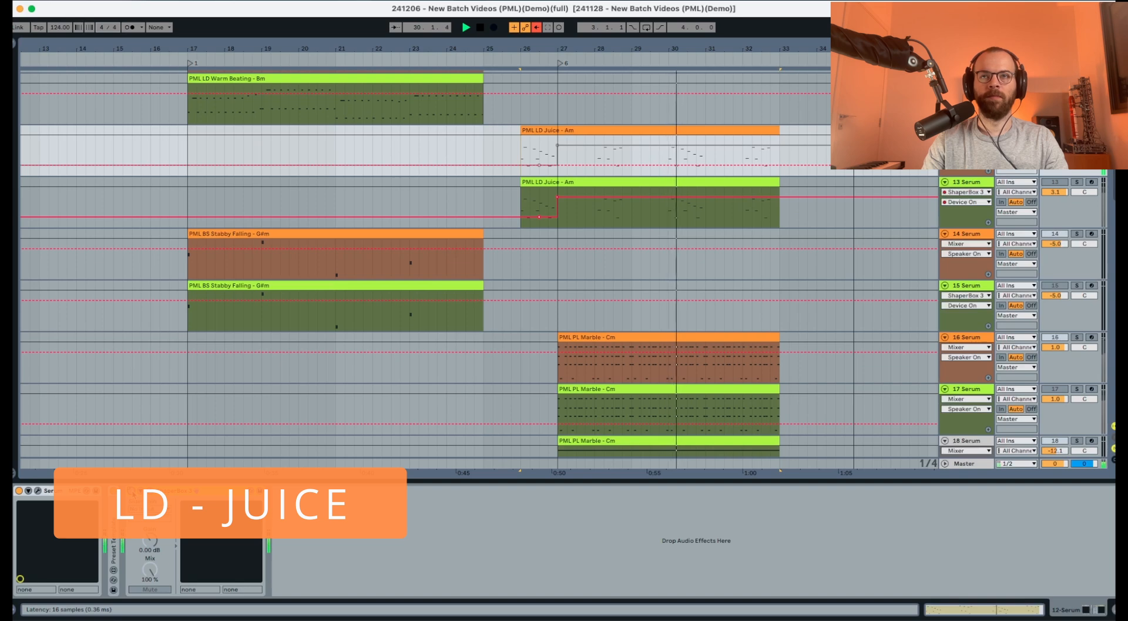
# Step: Open the LD Juice clip on track 12, re-enable the overridden automation and replay the part
pyautogui.doubleClick(591, 128)
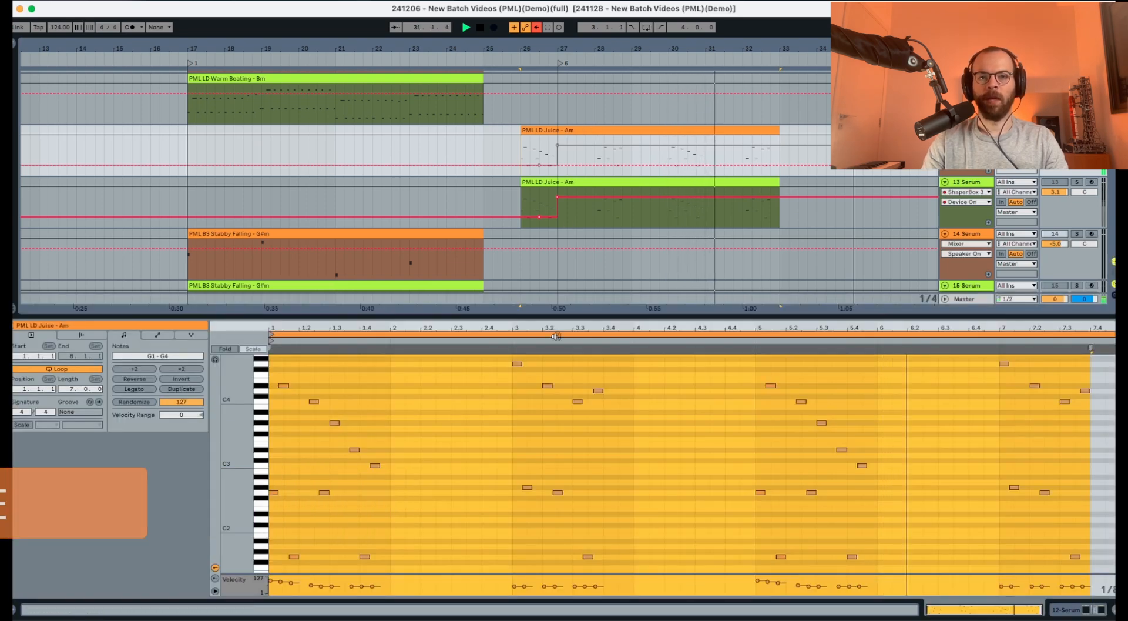
pyautogui.press('space')
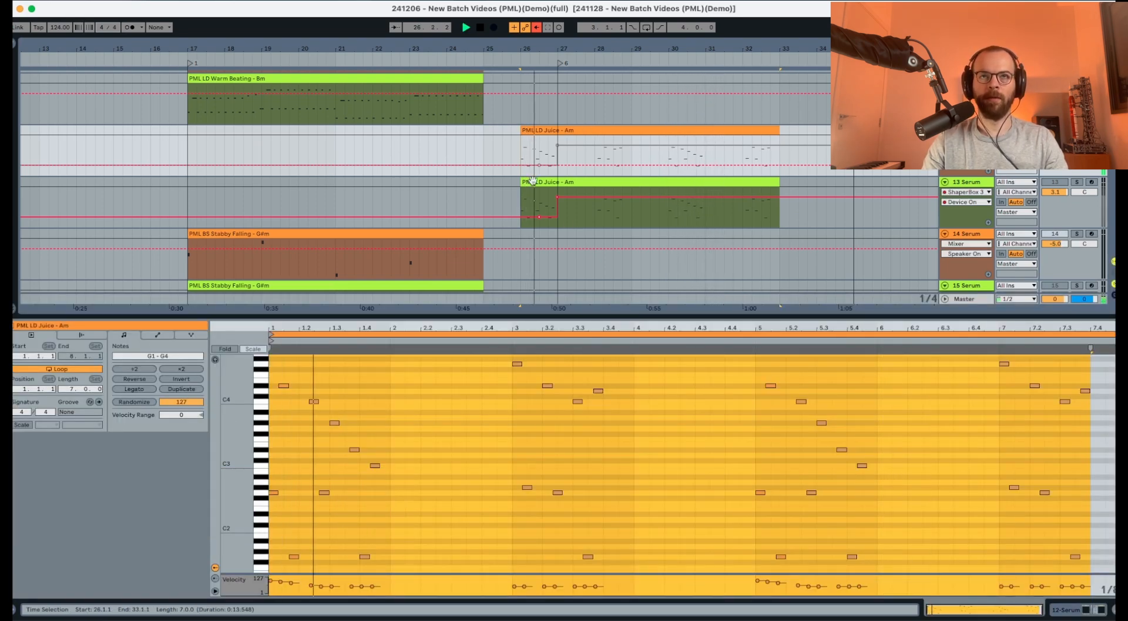
pyautogui.press('space')
pyautogui.click(535, 28)
pyautogui.press('space')
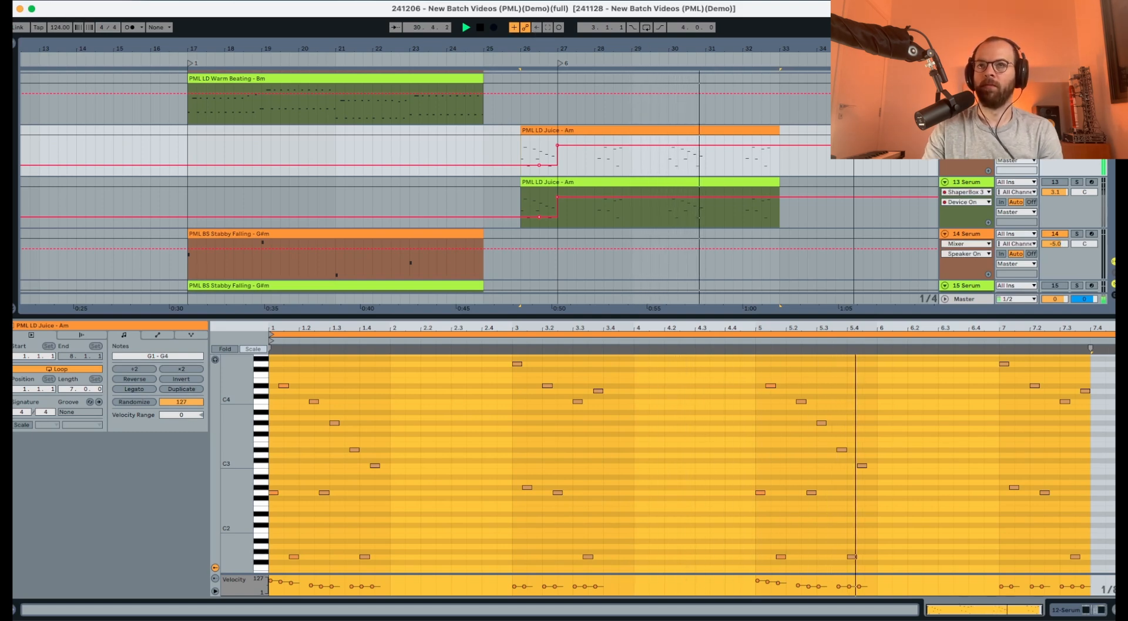
# Step: Select track 13, switch off its ShaperBox 3 device and open its LD Juice clip
pyautogui.click(983, 182)
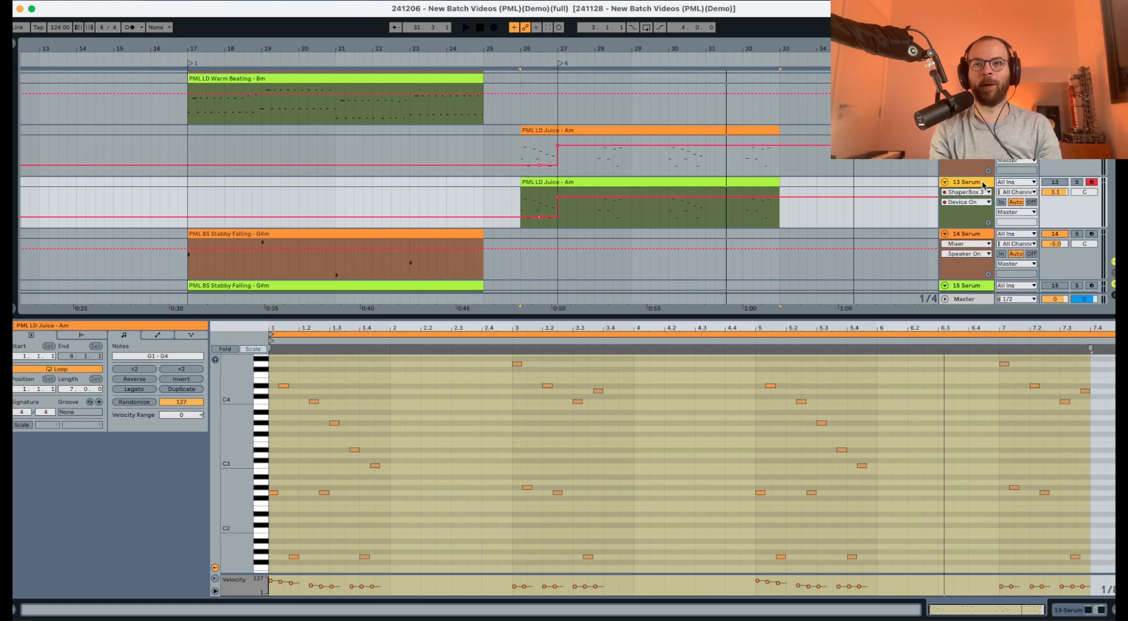
pyautogui.press('super+z')
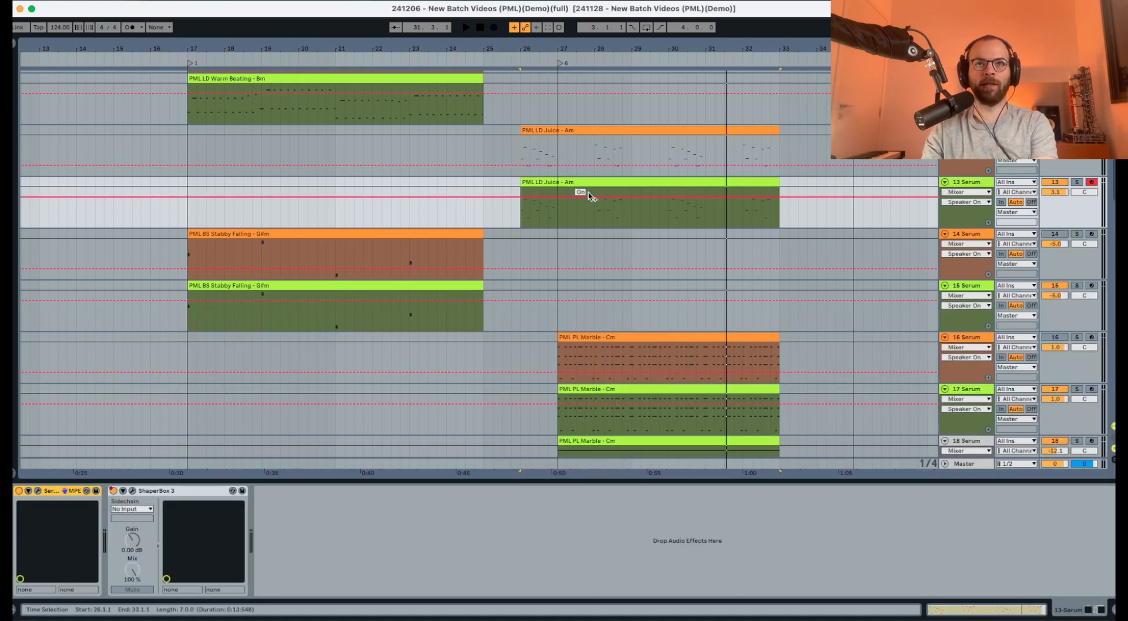
pyautogui.press('s')
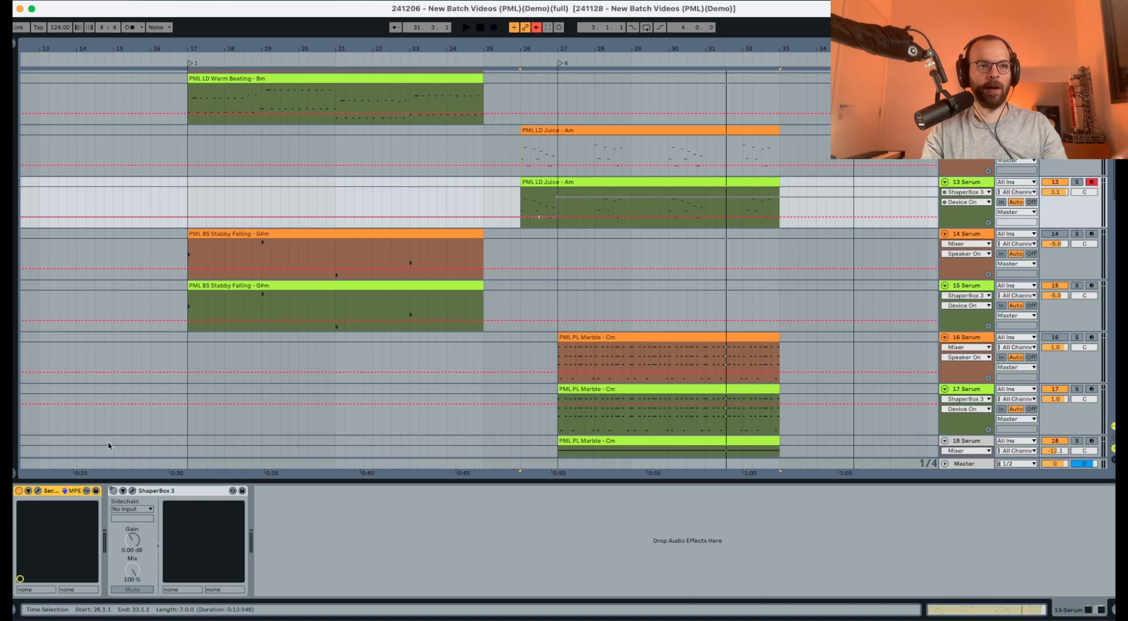
pyautogui.doubleClick(567, 206)
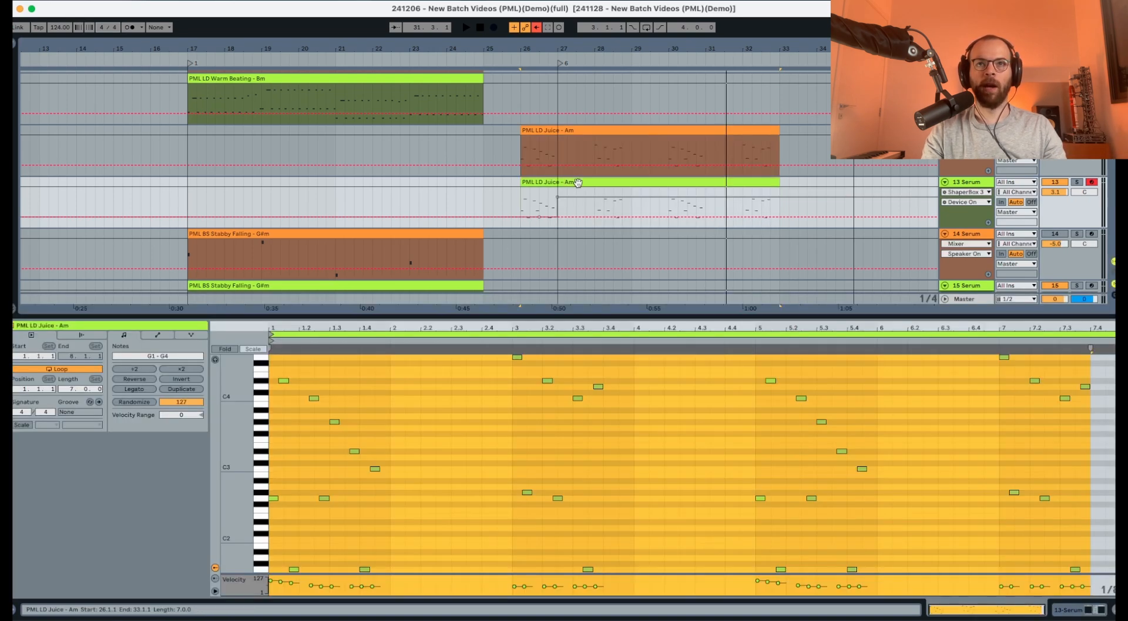
# Step: Solo track 13, play it and set its track volume to 1.1
pyautogui.click(1076, 182)
pyautogui.click(965, 184)
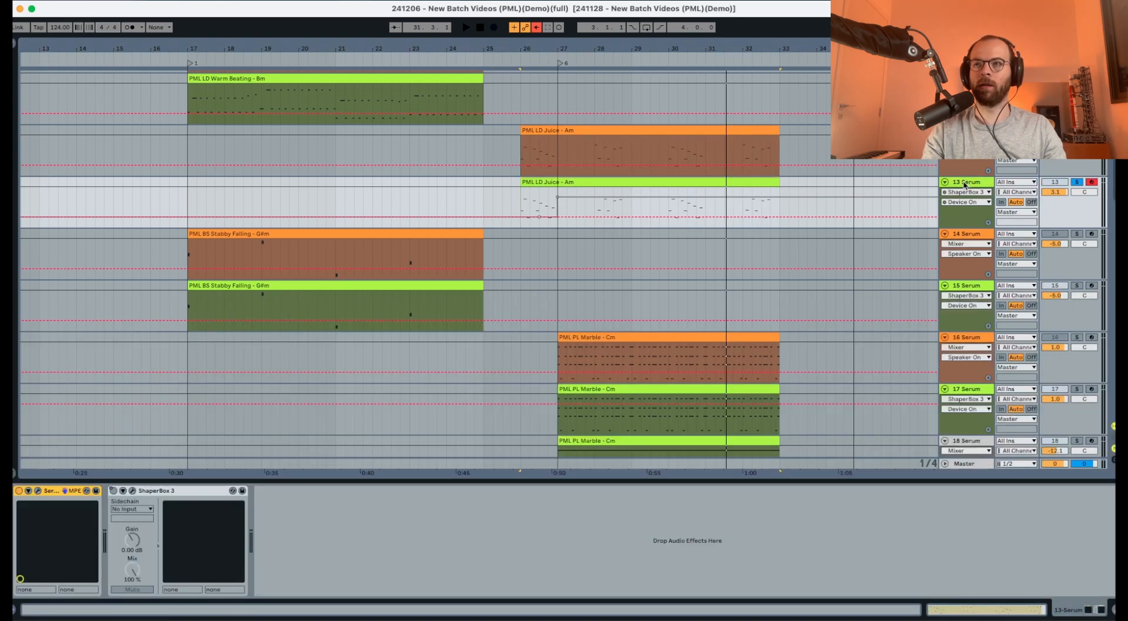
pyautogui.press('space')
pyautogui.moveTo(1052, 193); pyautogui.dragTo(1052, 199)
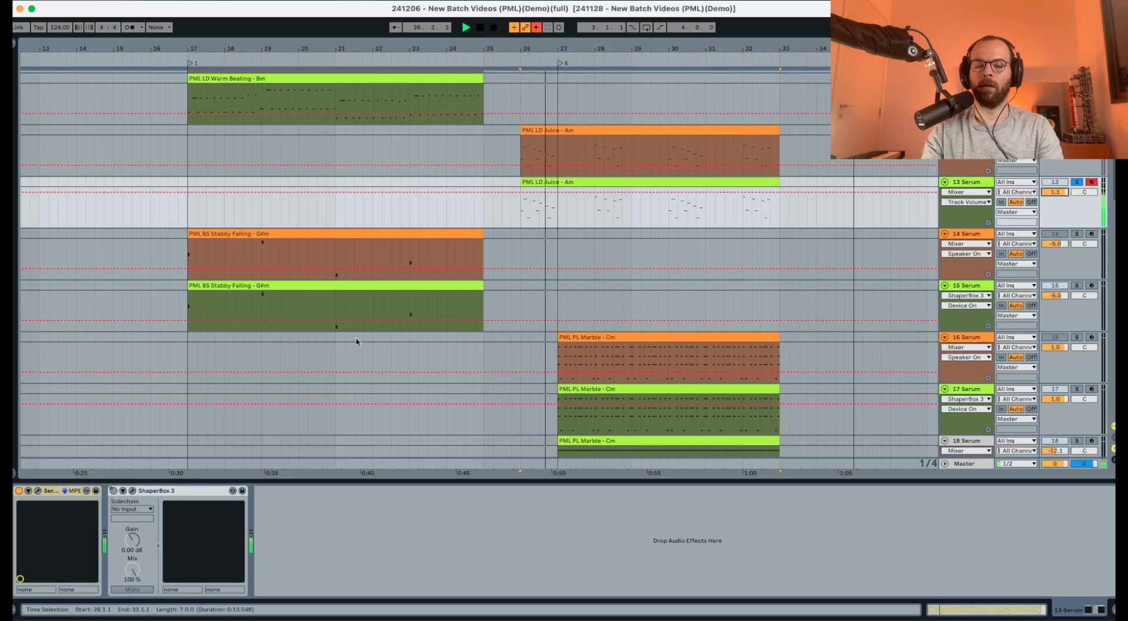
# Step: Open Serum on track 13 and load the OOH_YAH_OO vowel wavetable into oscillator A, then play it
pyautogui.click(38, 490)
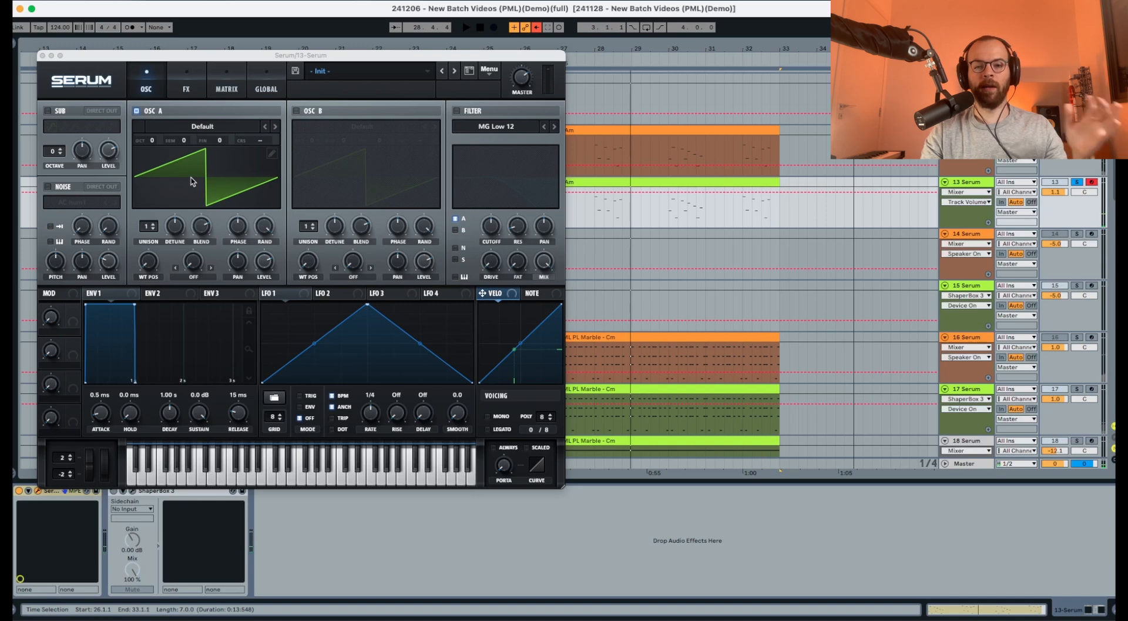
pyautogui.click(192, 127)
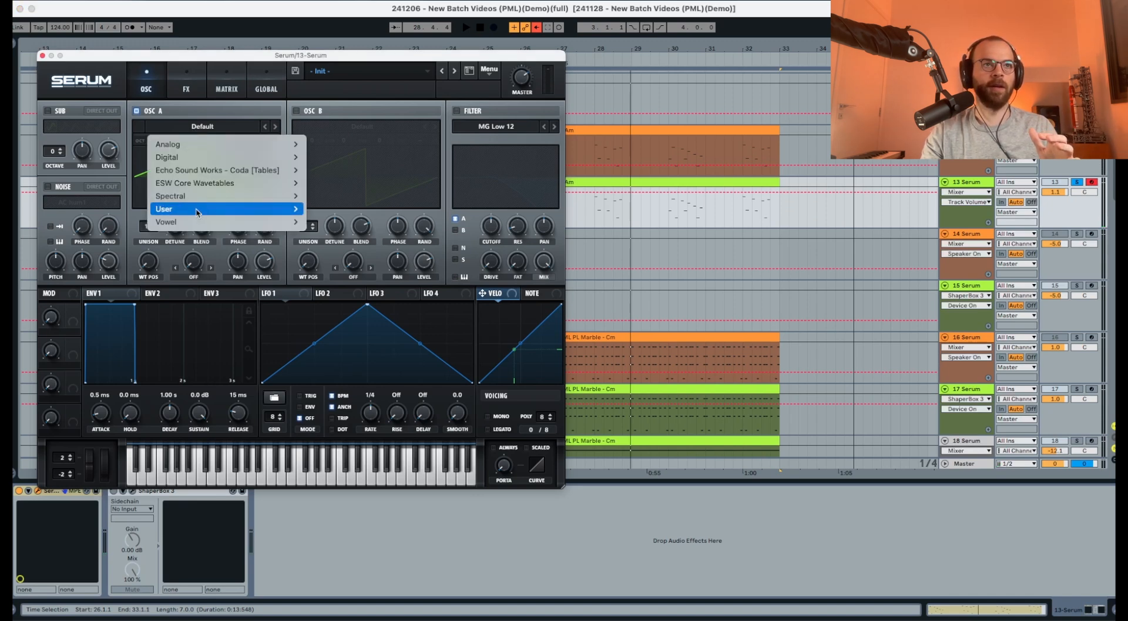
pyautogui.moveTo(194, 222)
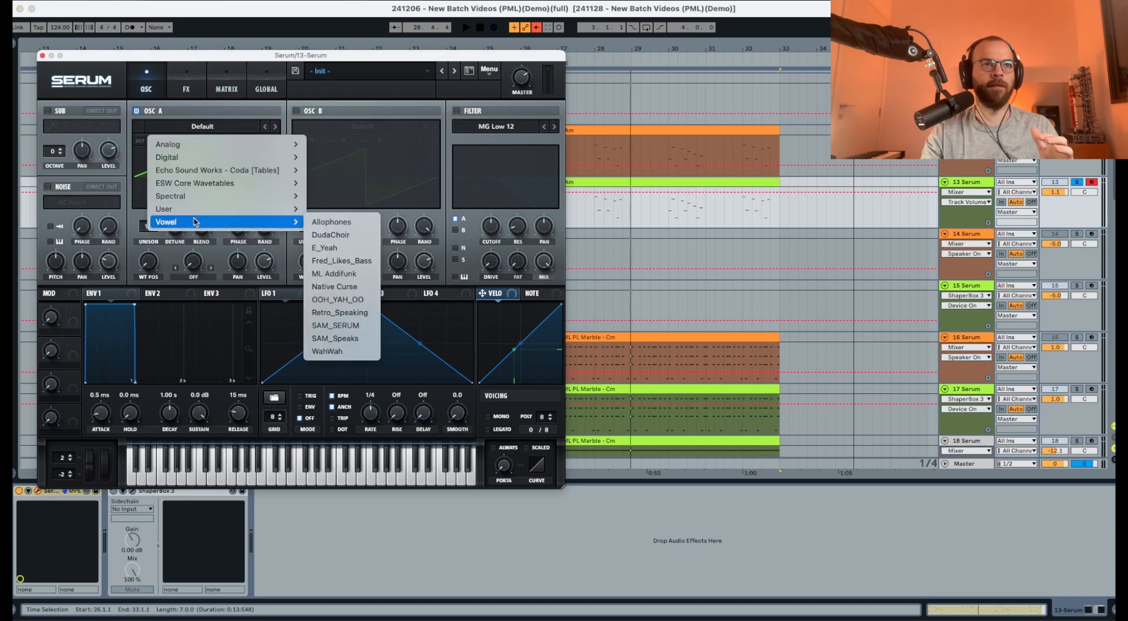
pyautogui.click(336, 299)
pyautogui.press('space')
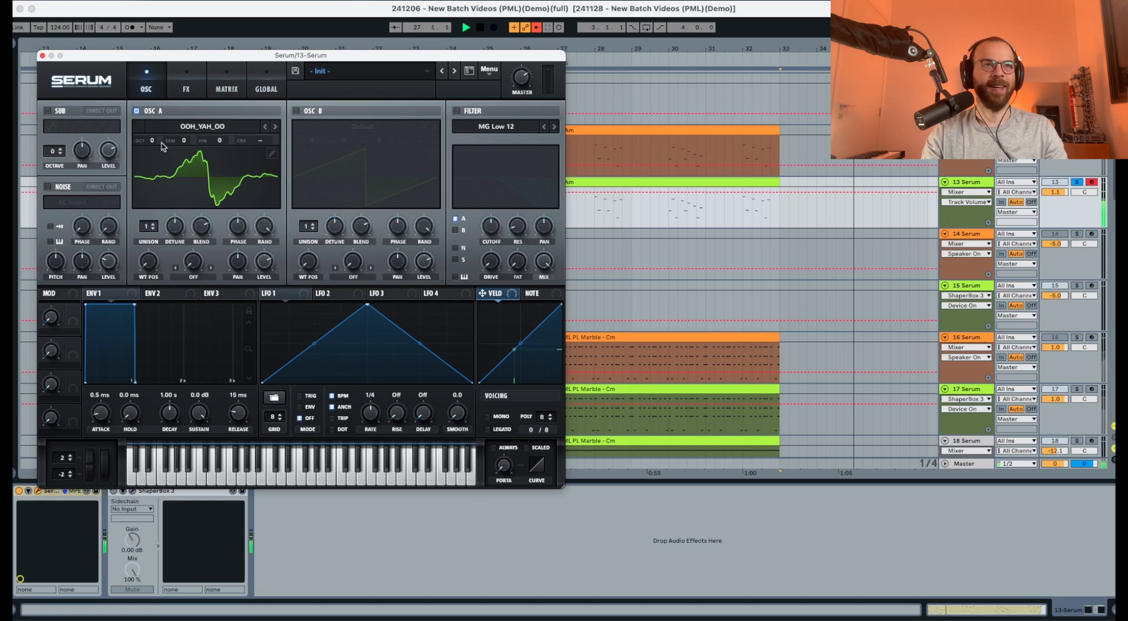
# Step: Tune oscillator A to octave -1 and fine -2, and adjust its wavetable position and level during playback
pyautogui.moveTo(153, 143); pyautogui.dragTo(159, 156)
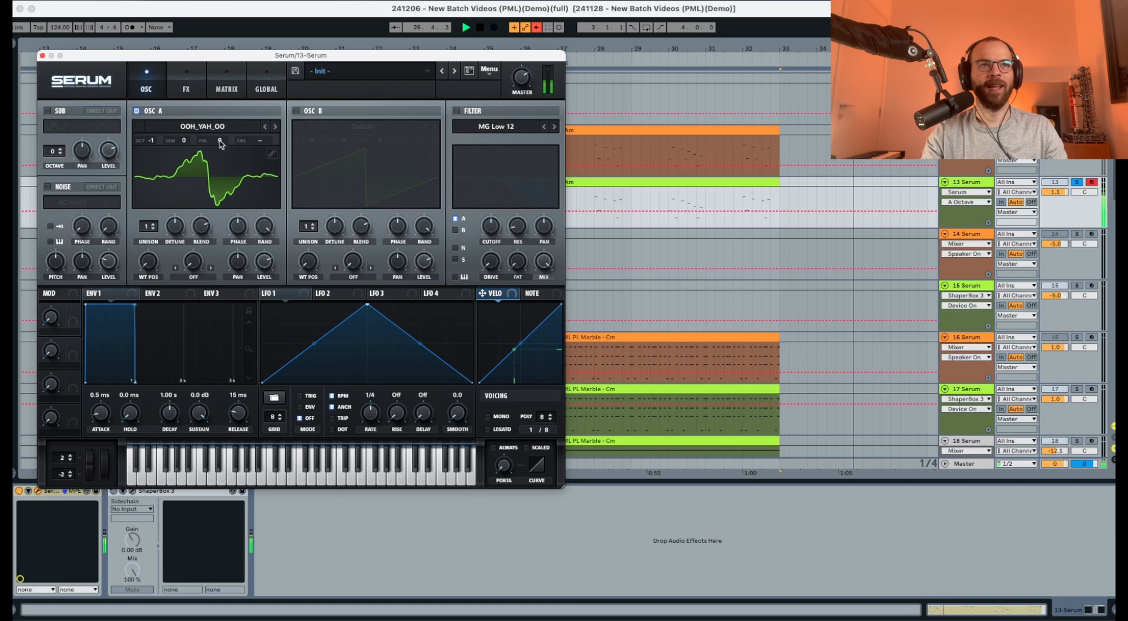
pyautogui.moveTo(222, 143); pyautogui.dragTo(224, 145)
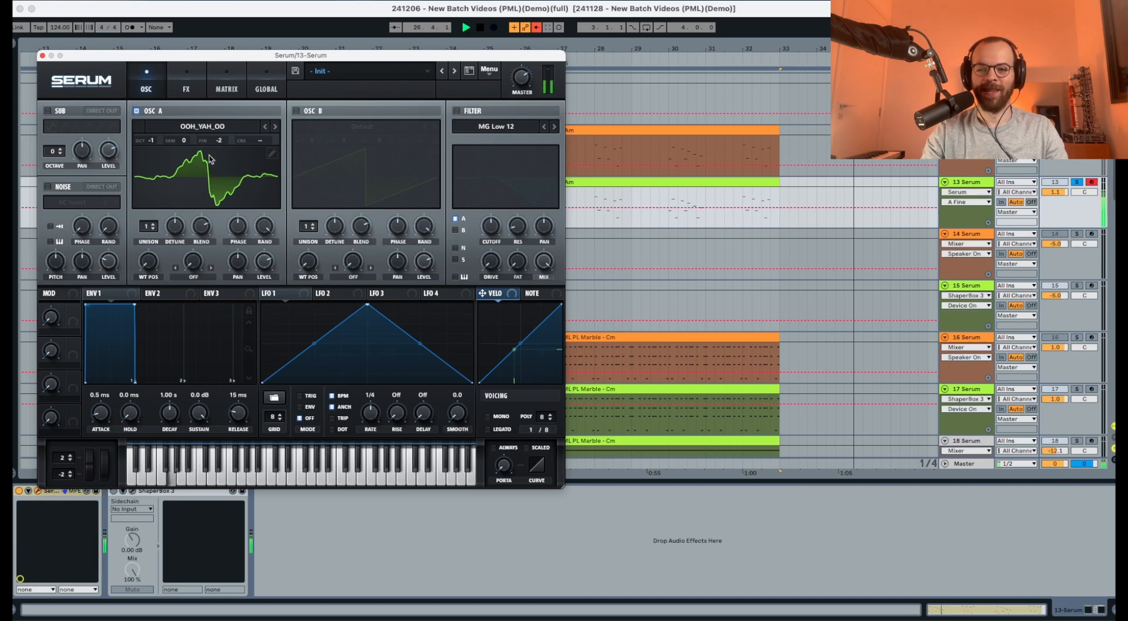
pyautogui.moveTo(143, 261); pyautogui.dragTo(146, 252)
pyautogui.click(258, 267)
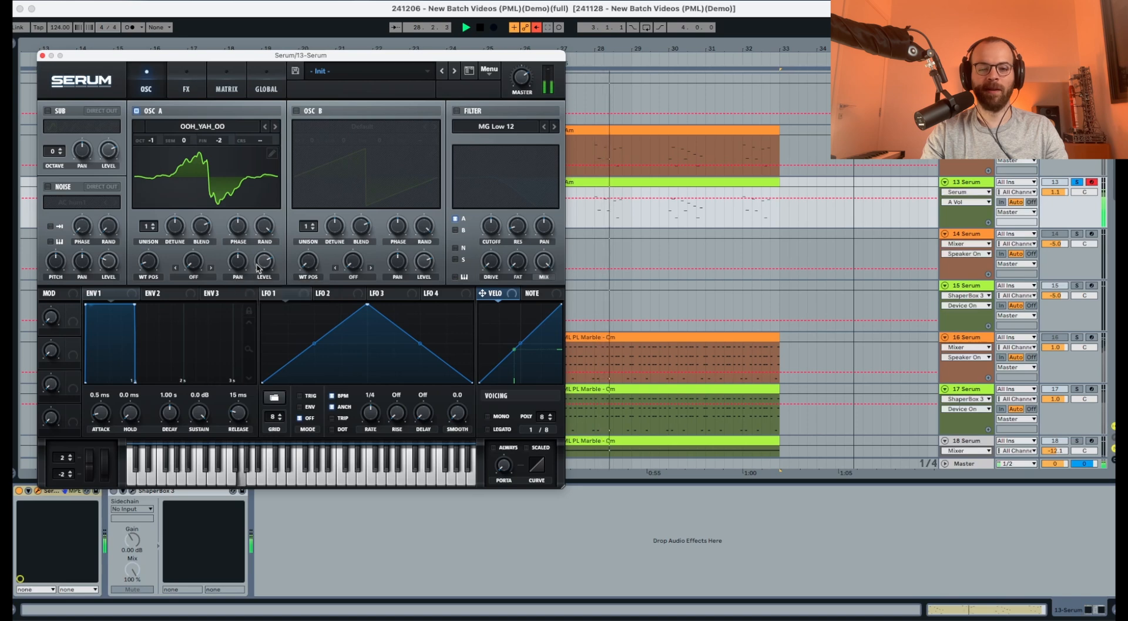
pyautogui.press('space')
# Step: Enable oscillator B with the Basic Shapes wavetable and raise its wavetable position to the saw shape
pyautogui.click(296, 110)
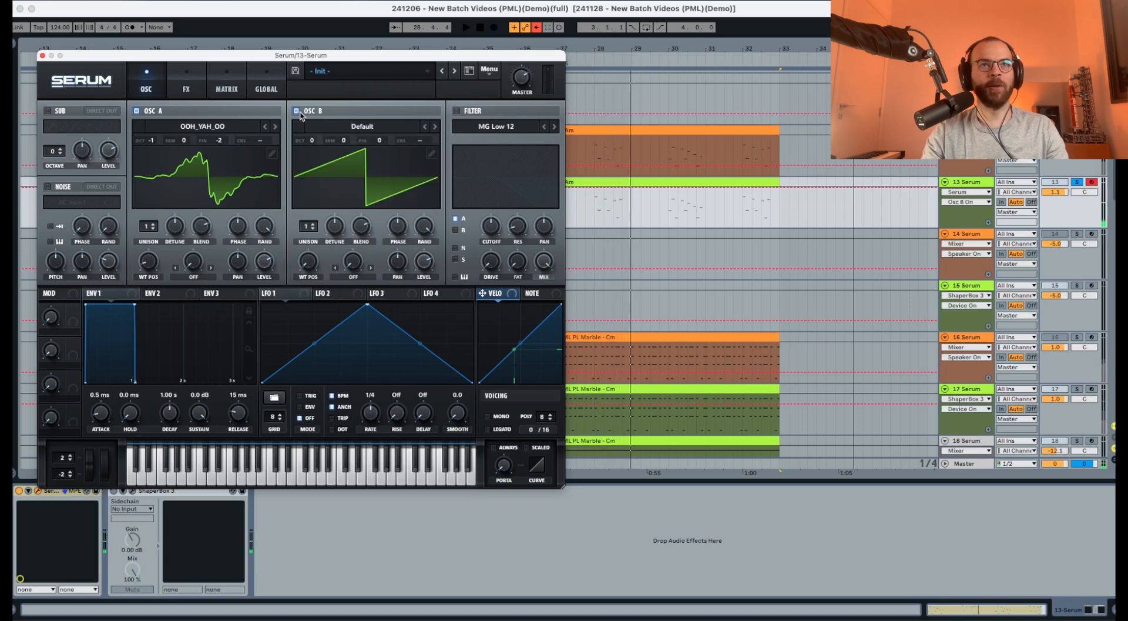
pyautogui.click(331, 129)
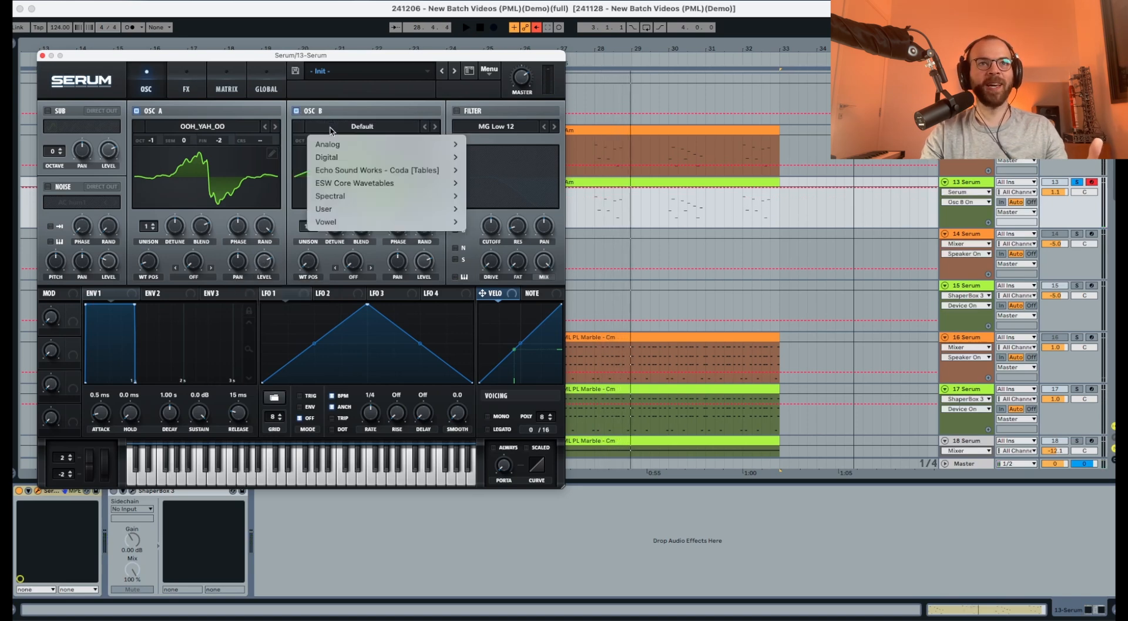
pyautogui.click(333, 249)
pyautogui.moveTo(308, 261); pyautogui.dragTo(307, 241)
pyautogui.press('space')
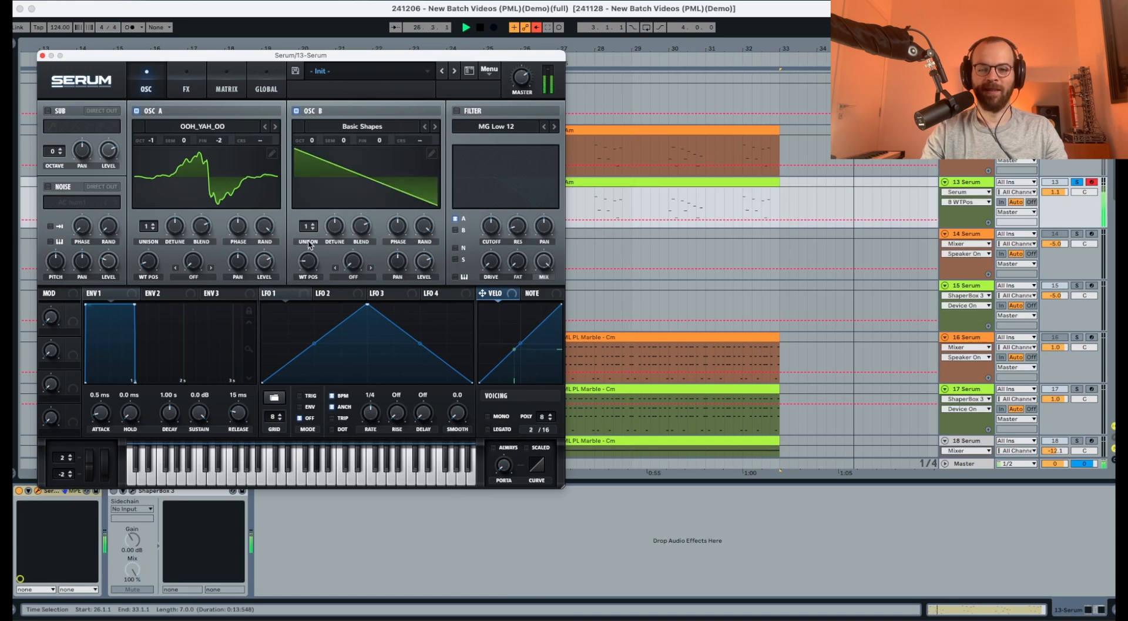
# Step: Give oscillator B 5 unison voices with a detune of 0.02 and audition it
pyautogui.moveTo(303, 228); pyautogui.dragTo(339, 229)
pyautogui.press('space')
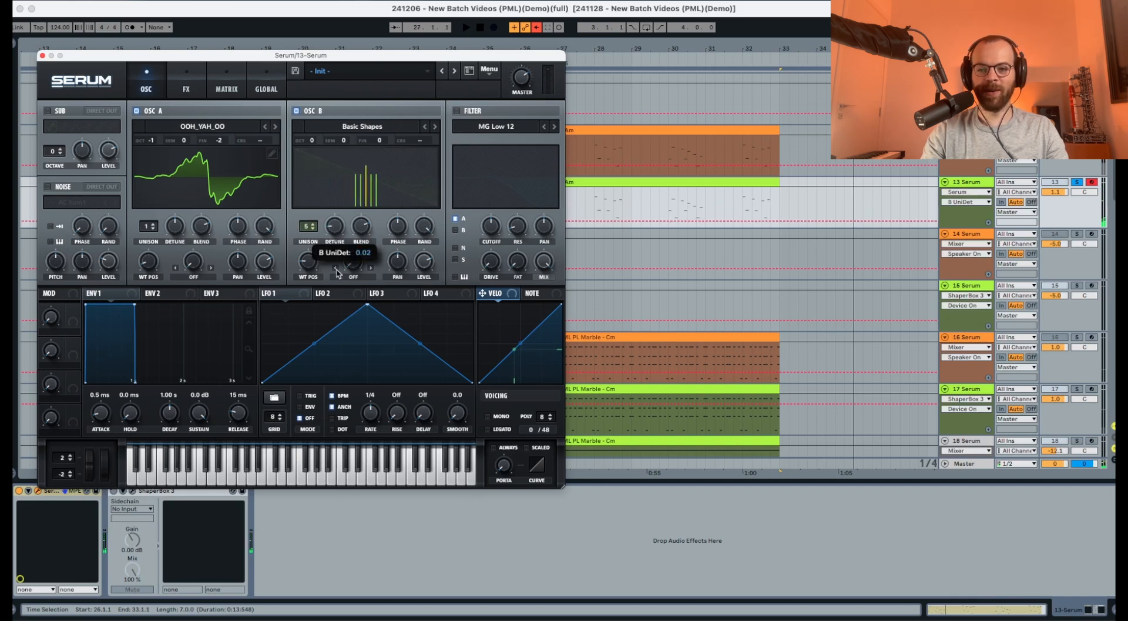
pyautogui.press('space')
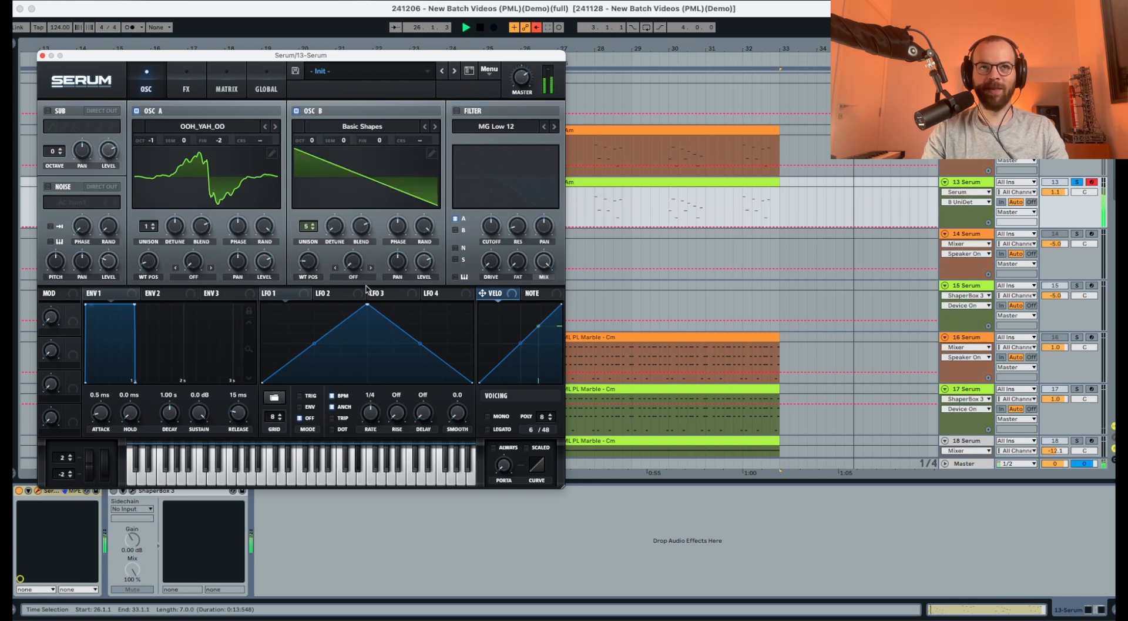
# Step: Set oscillator B's unison blend to 0 and turn its random phase down fully, auditioning the result
pyautogui.click(363, 229)
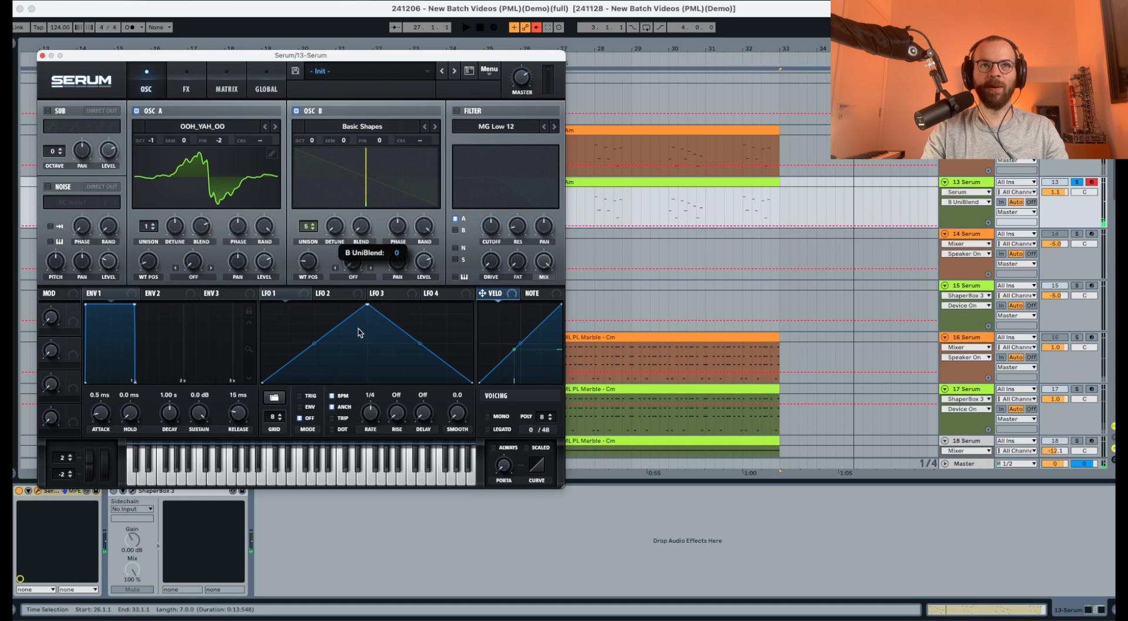
pyautogui.press('space')
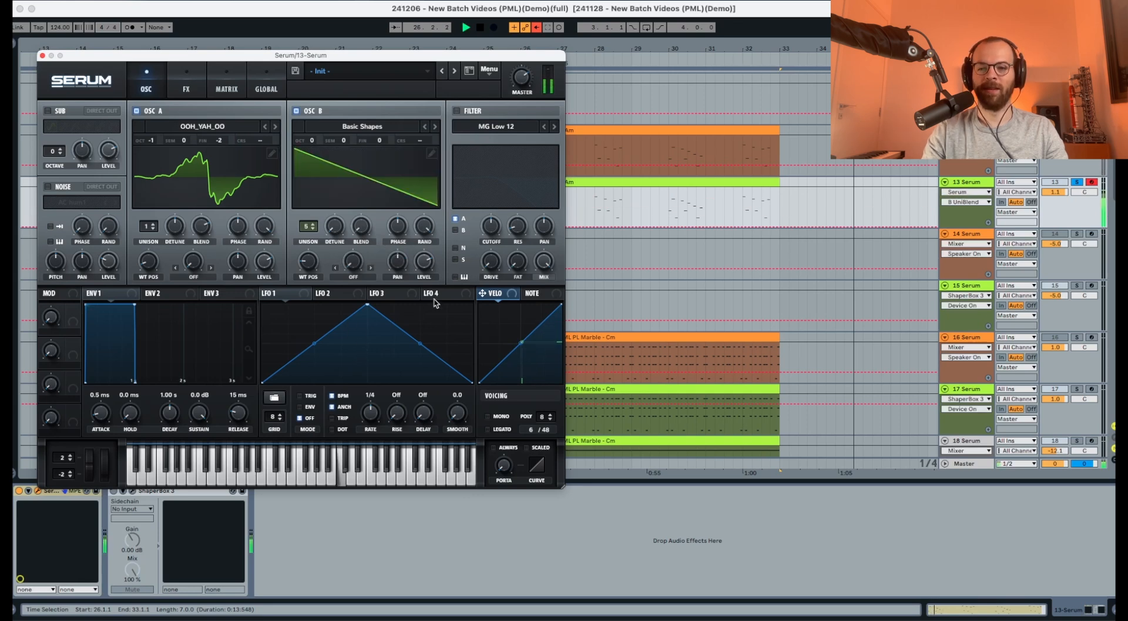
pyautogui.press('space')
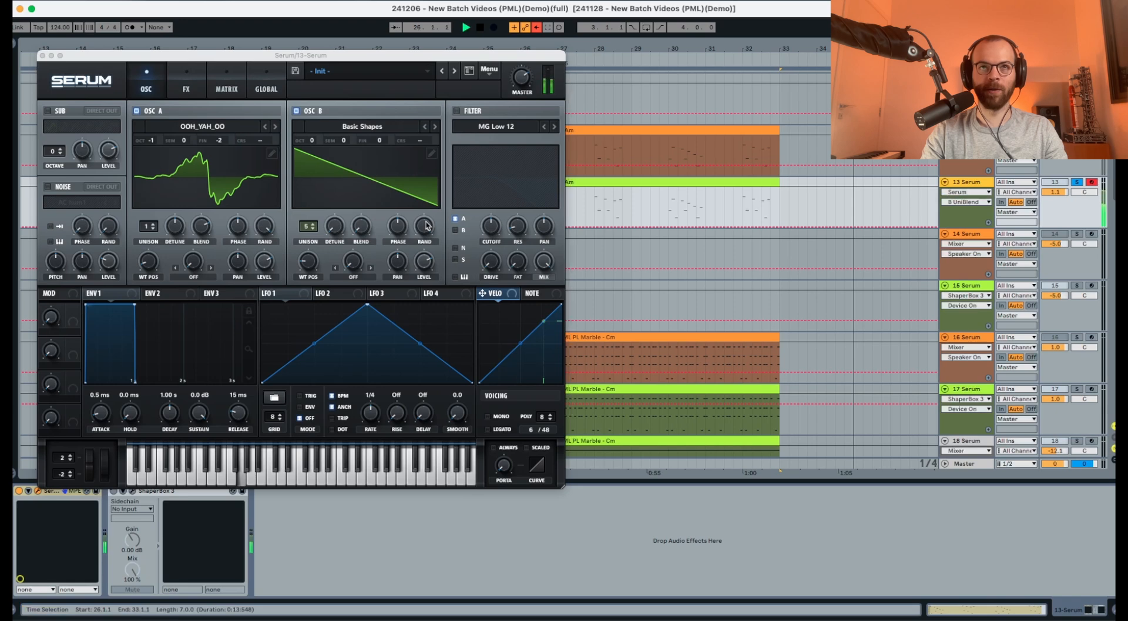
pyautogui.click(424, 226)
pyautogui.press('space')
pyautogui.press('space')
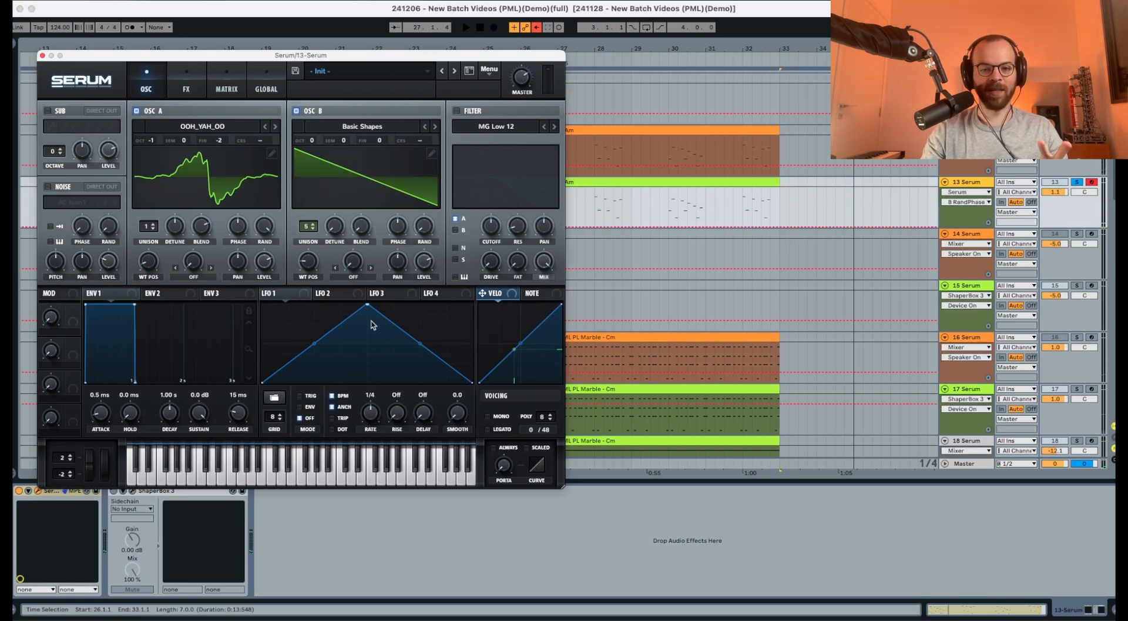
# Step: Set oscillator A's warp mode to FM (From B) and raise the warp amount during playback
pyautogui.click(194, 277)
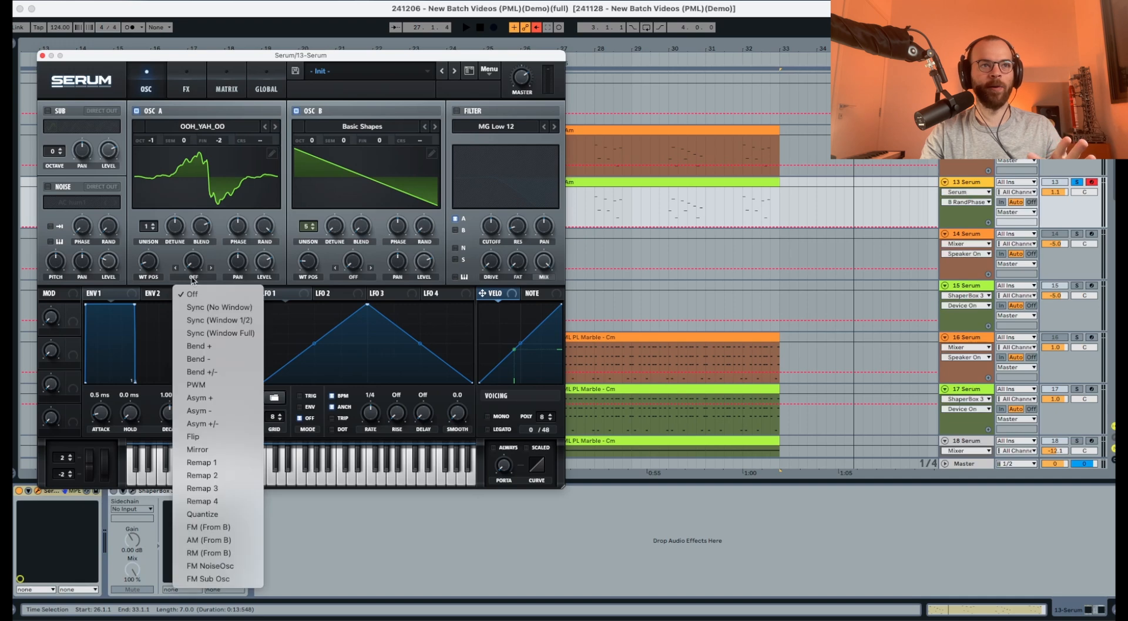
pyautogui.click(203, 527)
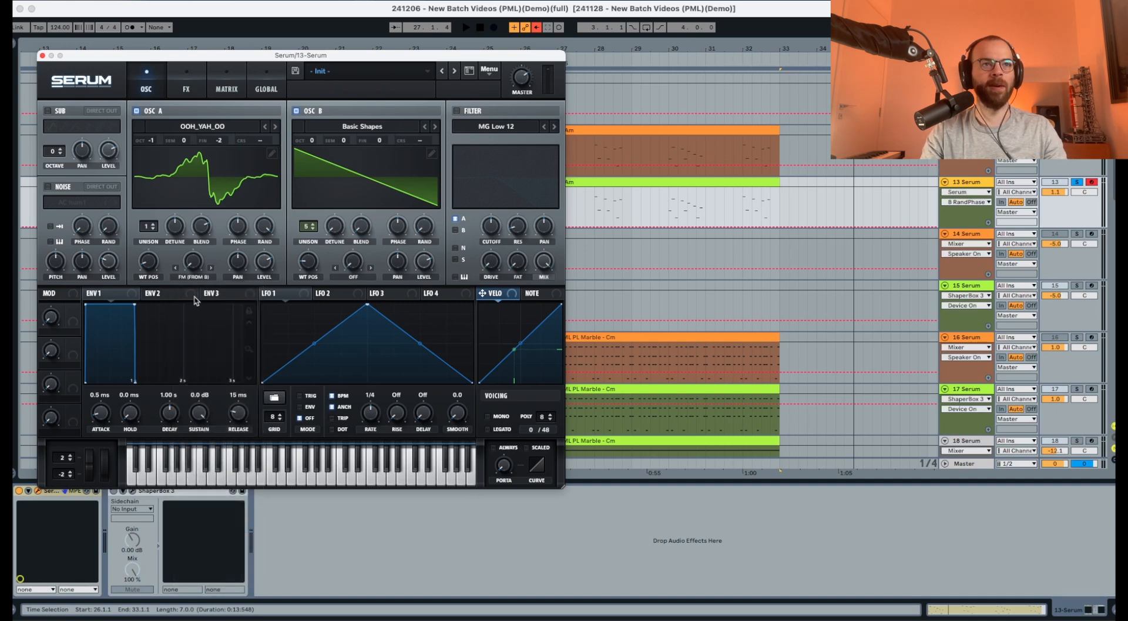
pyautogui.press('space')
pyautogui.moveTo(196, 269); pyautogui.dragTo(198, 219)
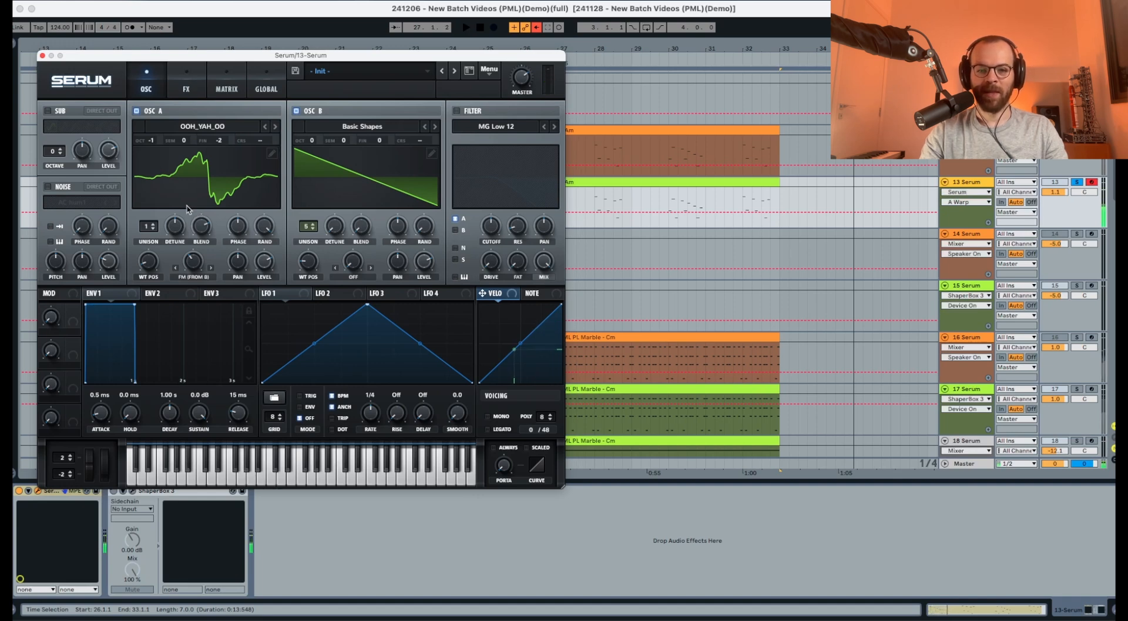
# Step: Enable the sine sub oscillator, set its octave to 1 and its level to 0%
pyautogui.click(48, 111)
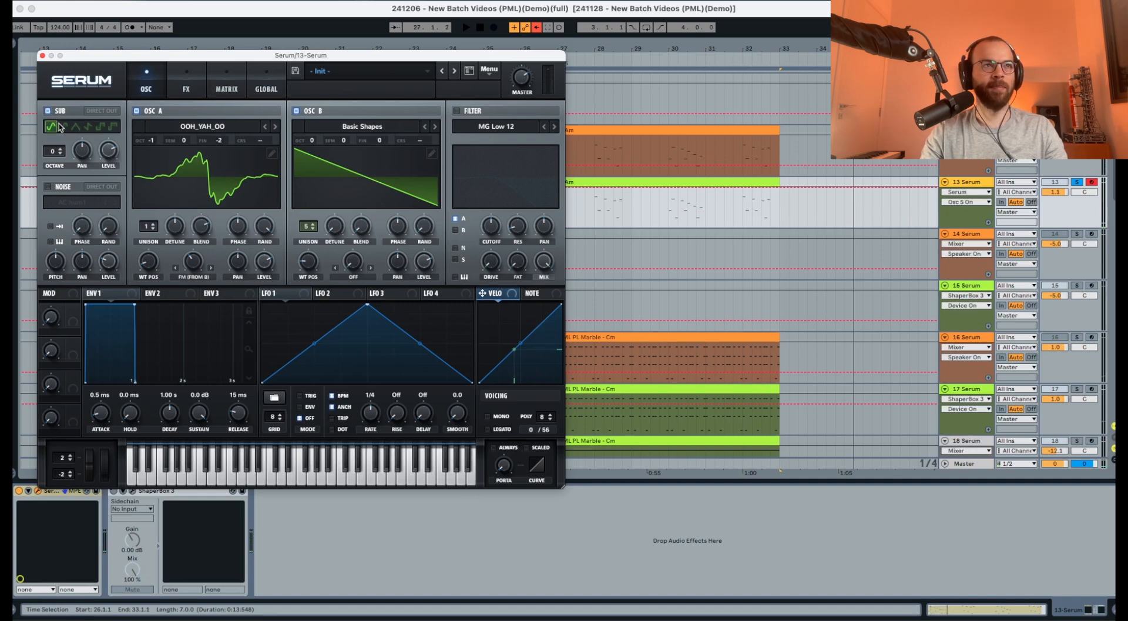
pyautogui.press('space')
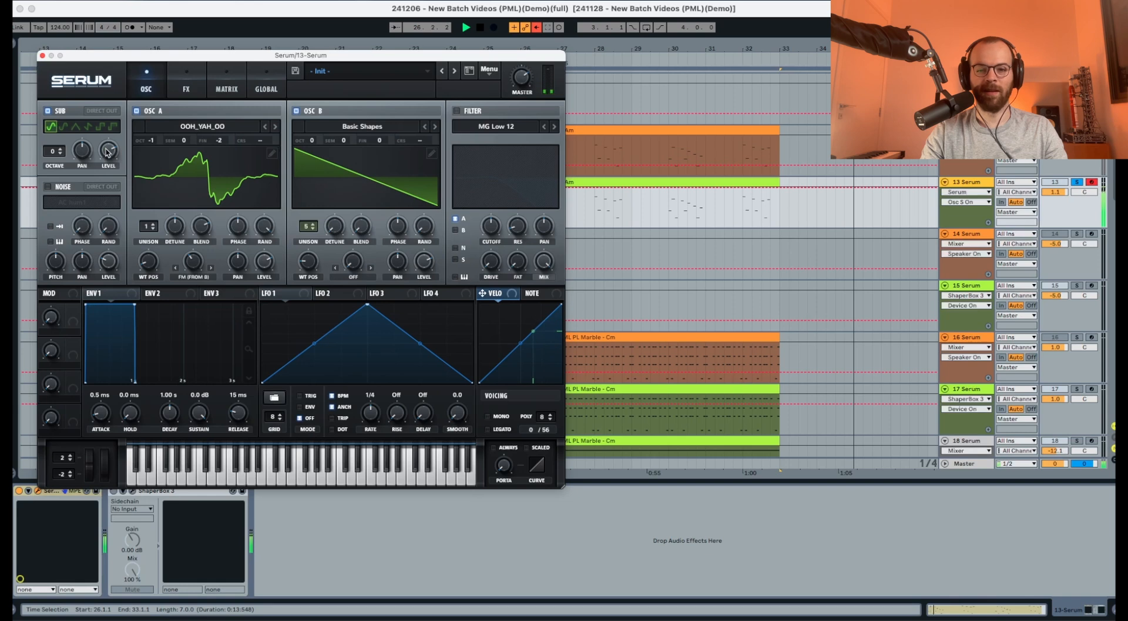
pyautogui.moveTo(50, 156); pyautogui.dragTo(50, 146)
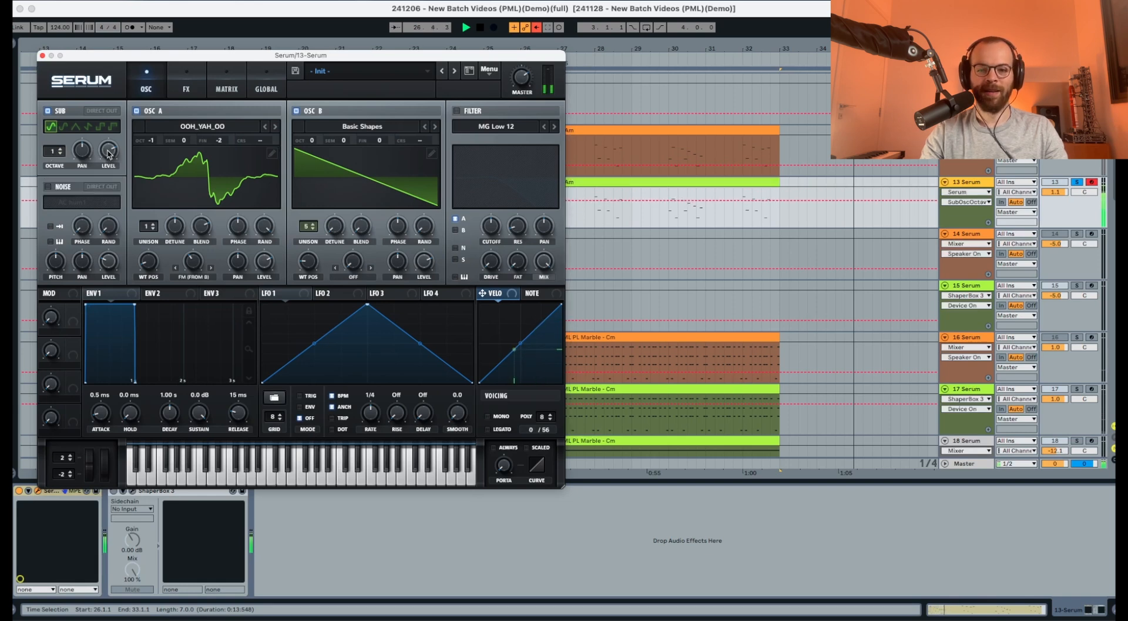
pyautogui.moveTo(109, 154); pyautogui.dragTo(97, 261)
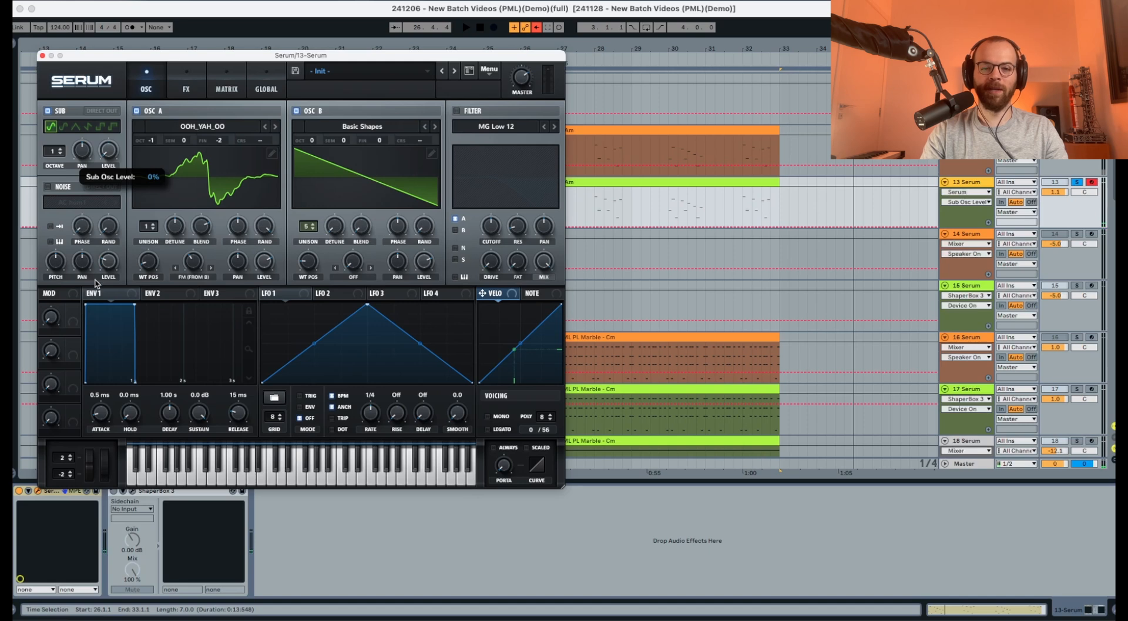
# Step: Assign Env 2 to the sub oscillator's level, set Env 2's attack to 12 ms and audition the sound
pyautogui.moveTo(146, 293); pyautogui.dragTo(98, 190)
pyautogui.press('space')
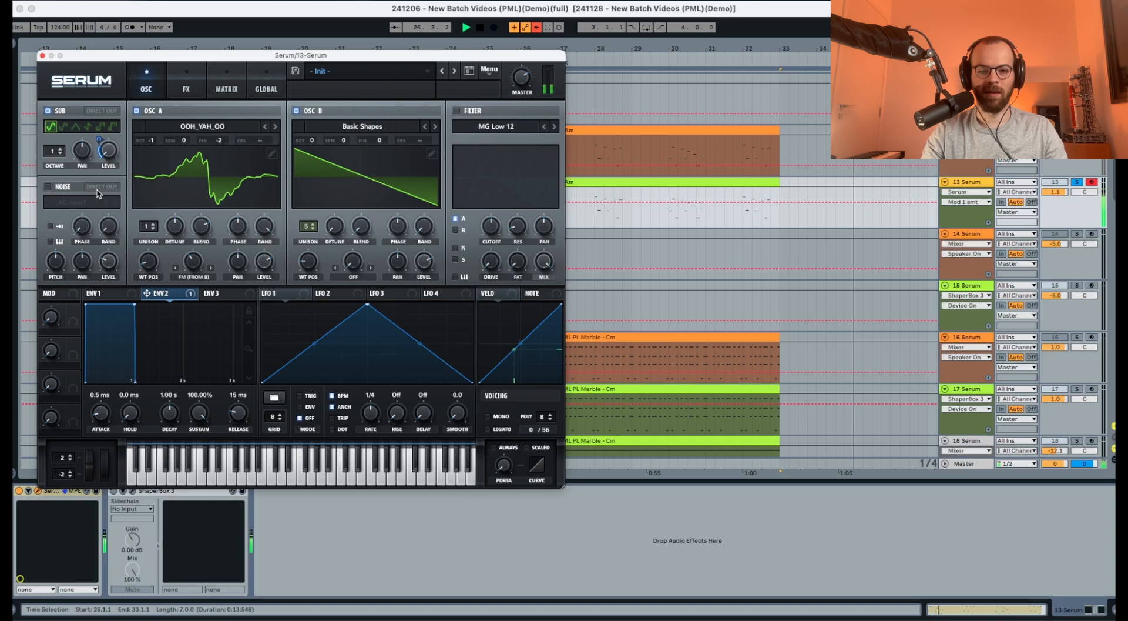
pyautogui.press('space')
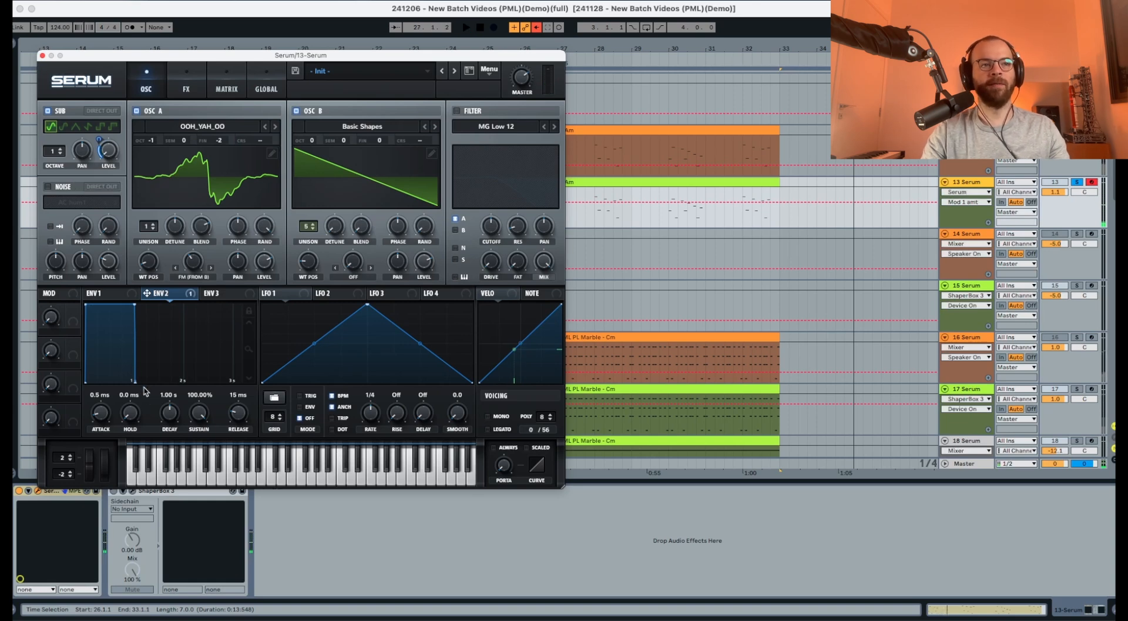
pyautogui.moveTo(104, 417); pyautogui.dragTo(106, 404)
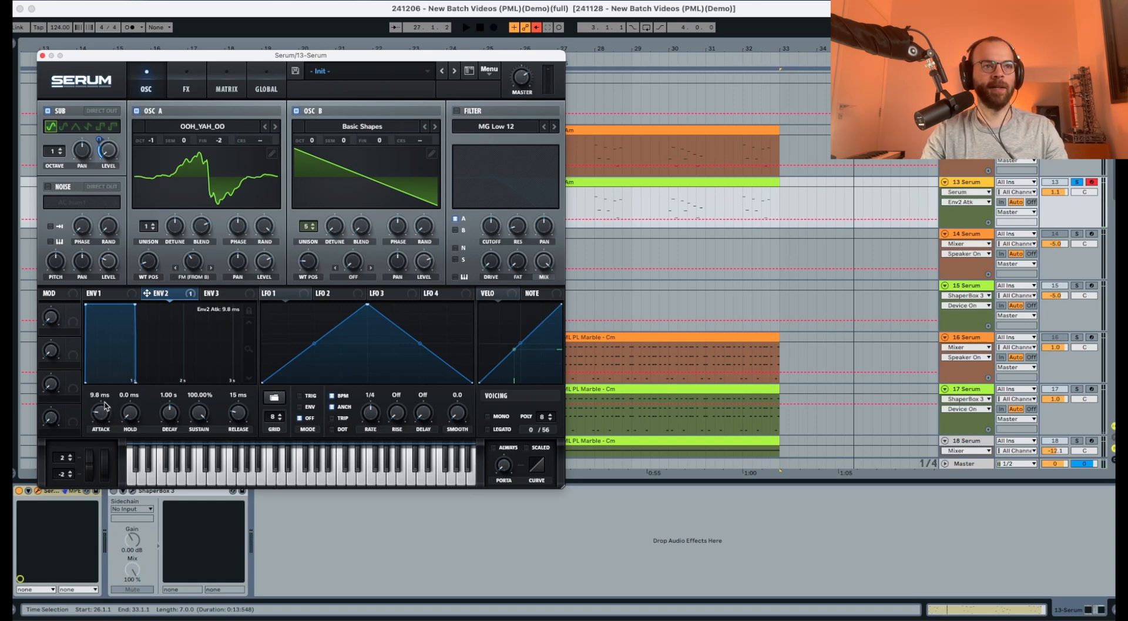
pyautogui.press('space')
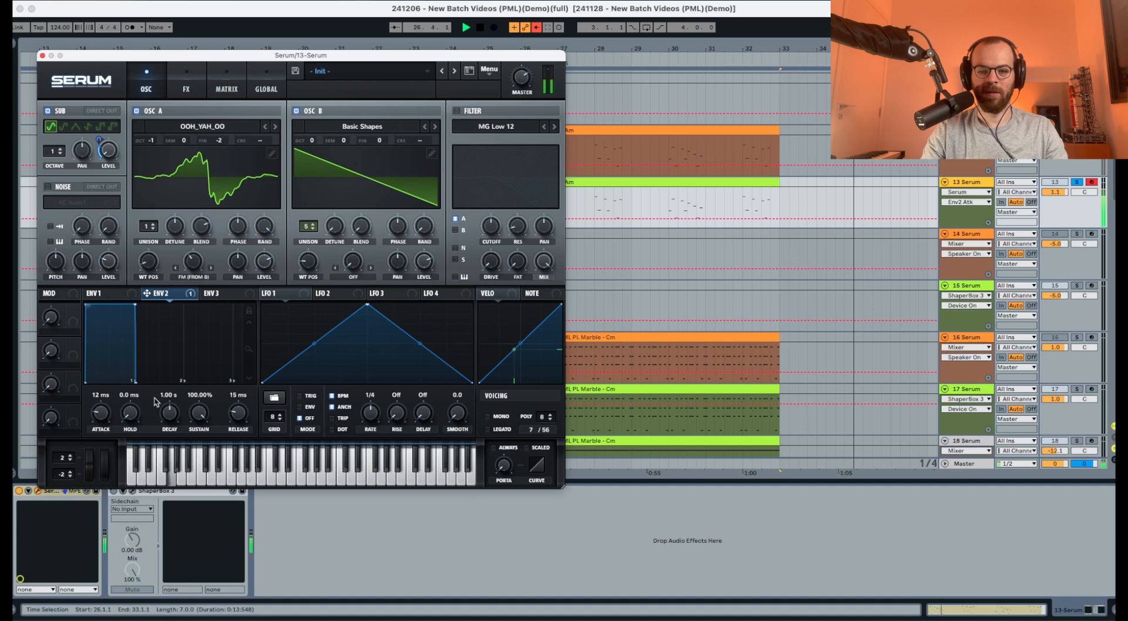
# Step: Set Env 2's decay to 972 ms, sustain to 47.71% and release to 87 ms while auditioning
pyautogui.moveTo(172, 412); pyautogui.dragTo(198, 483)
pyautogui.press('space')
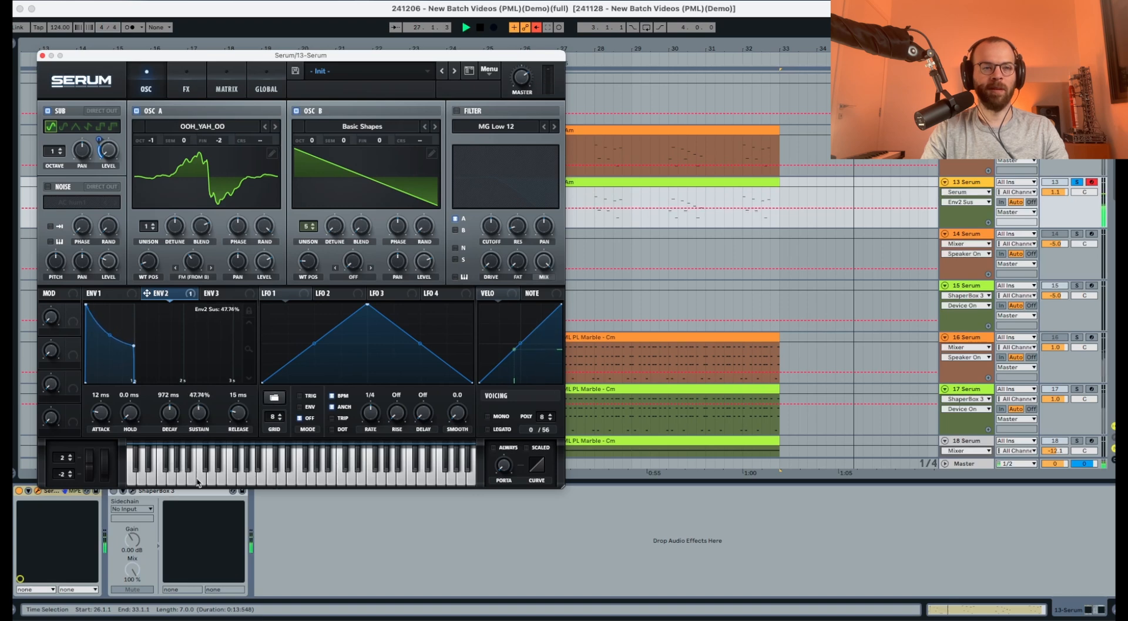
pyautogui.press('space')
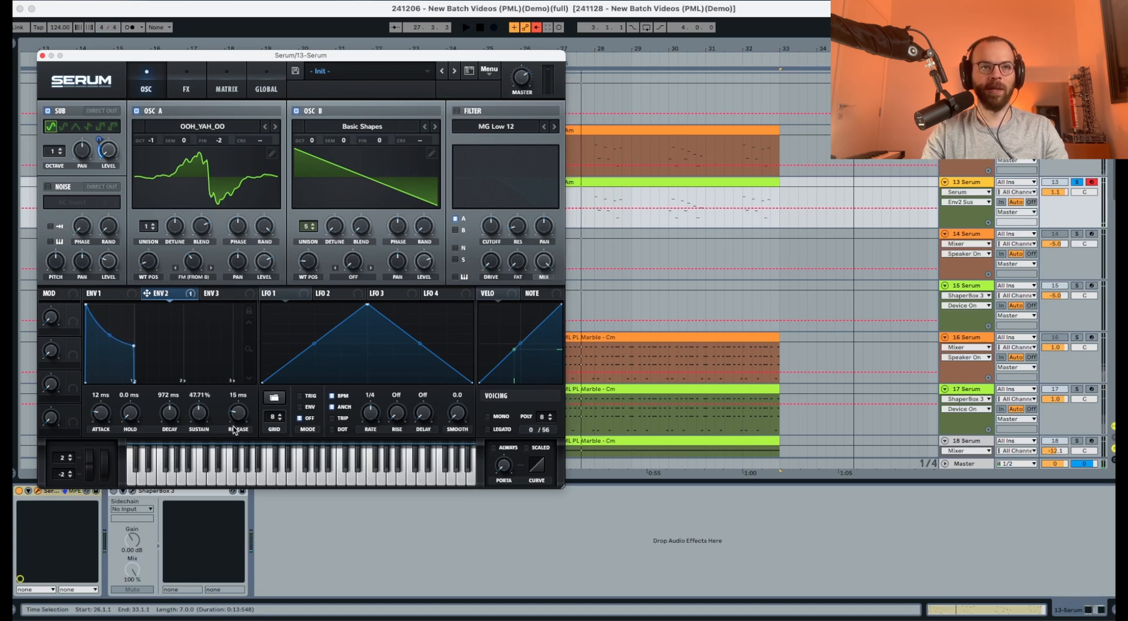
pyautogui.moveTo(235, 418); pyautogui.dragTo(238, 407)
pyautogui.press('space')
pyautogui.press('space')
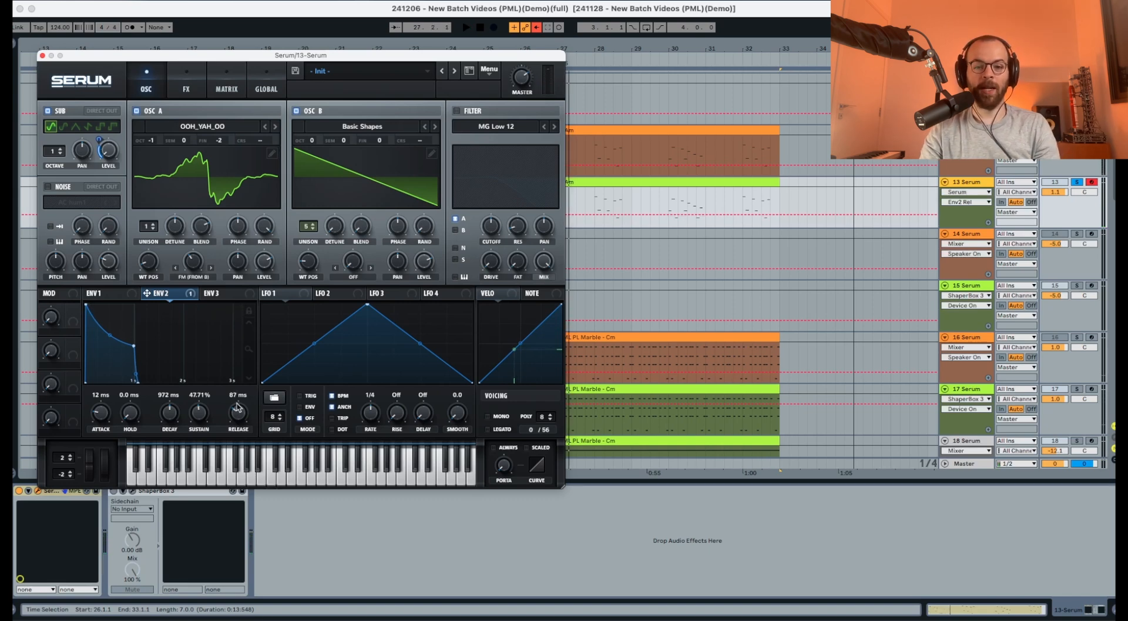
# Step: Add a modulation from NoteOn Rand1 to oscillator A's fine tuning with a very small positive amount and audition it
pyautogui.click(225, 82)
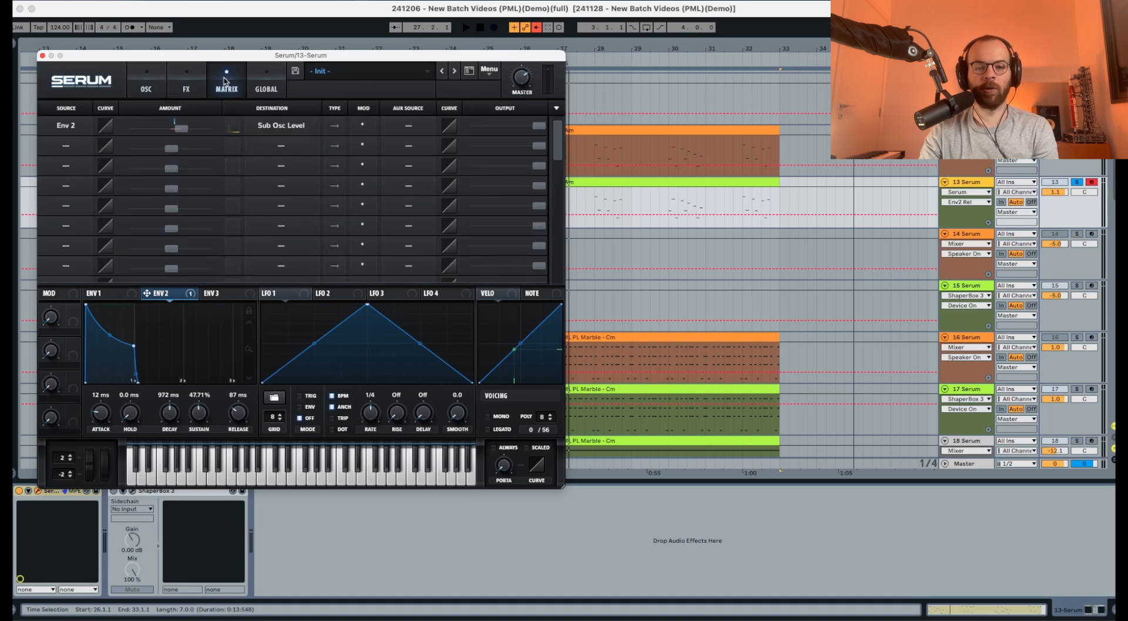
pyautogui.click(73, 152)
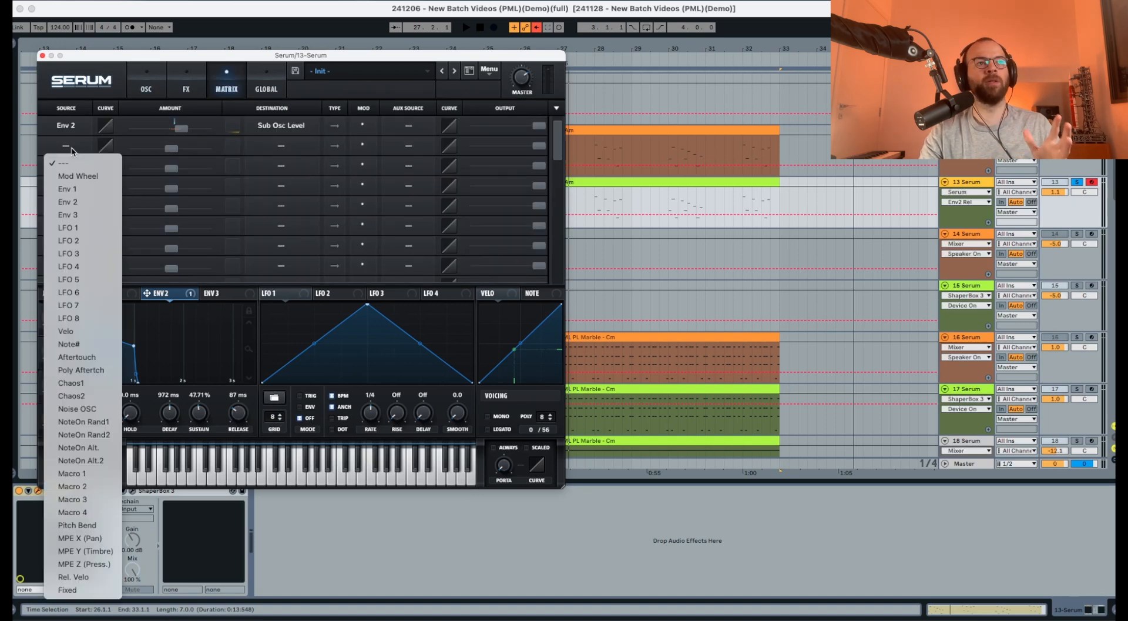
pyautogui.click(93, 423)
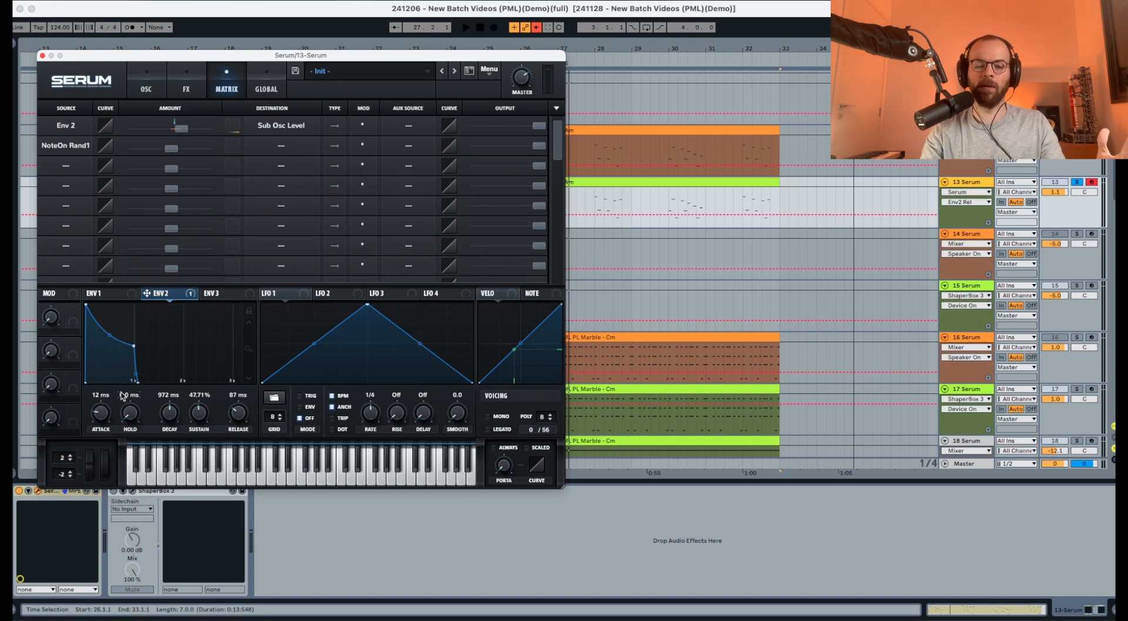
pyautogui.click(283, 145)
pyautogui.moveTo(282, 166)
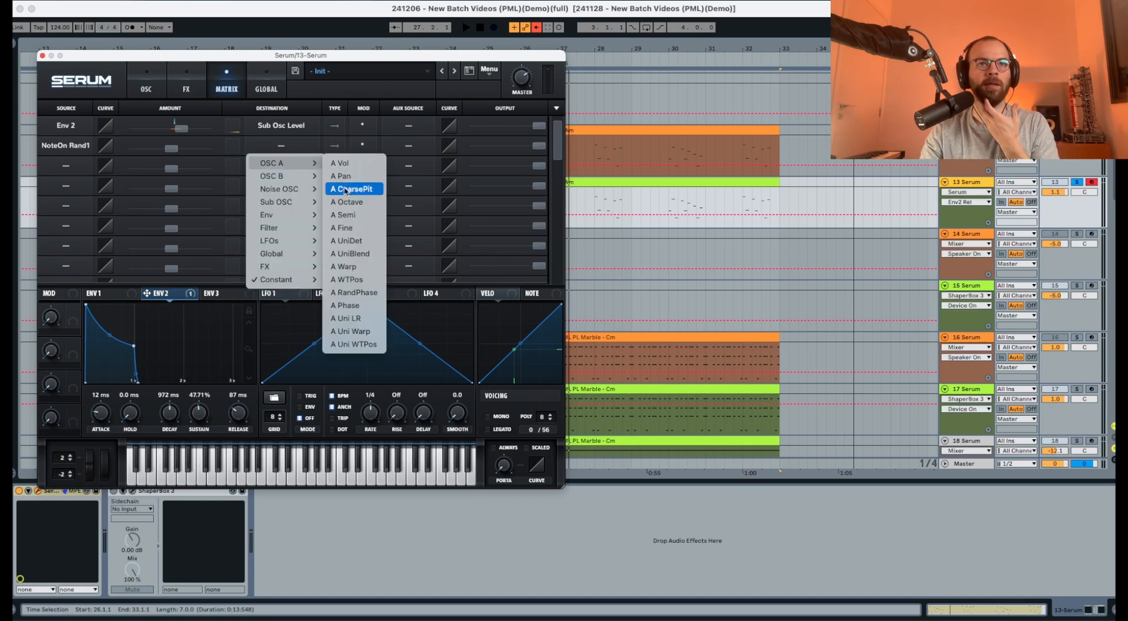
pyautogui.click(350, 230)
pyautogui.moveTo(173, 154); pyautogui.dragTo(176, 152)
pyautogui.press('space')
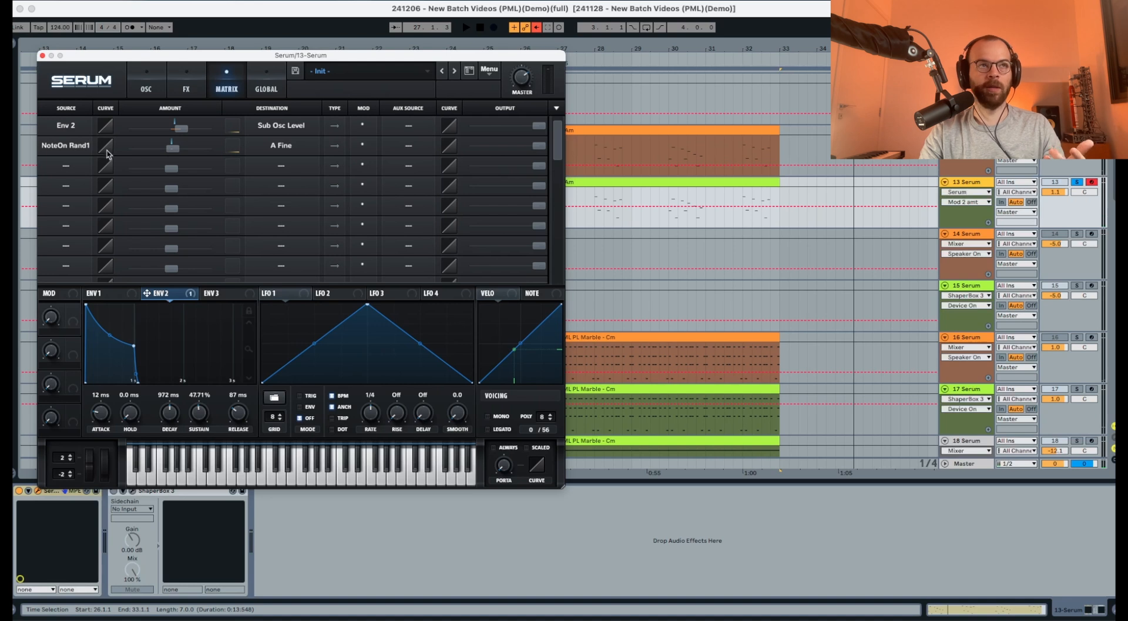
# Step: Add a modulation from NoteOn Rand2 to oscillator A's wavetable position with a moderate positive amount and audition it
pyautogui.click(75, 164)
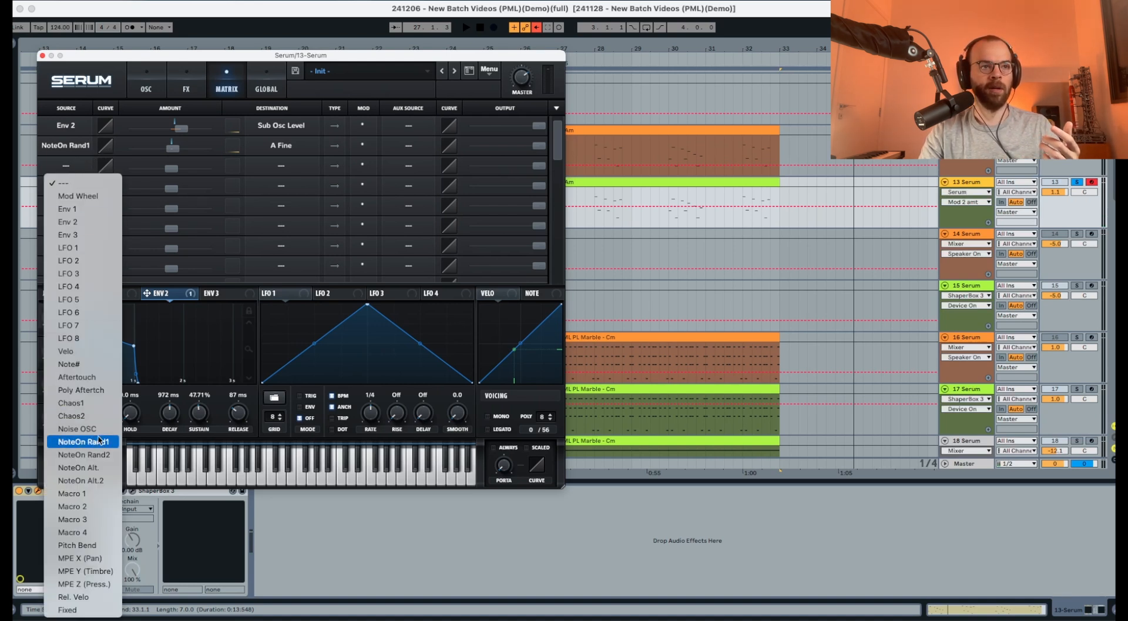
pyautogui.click(95, 457)
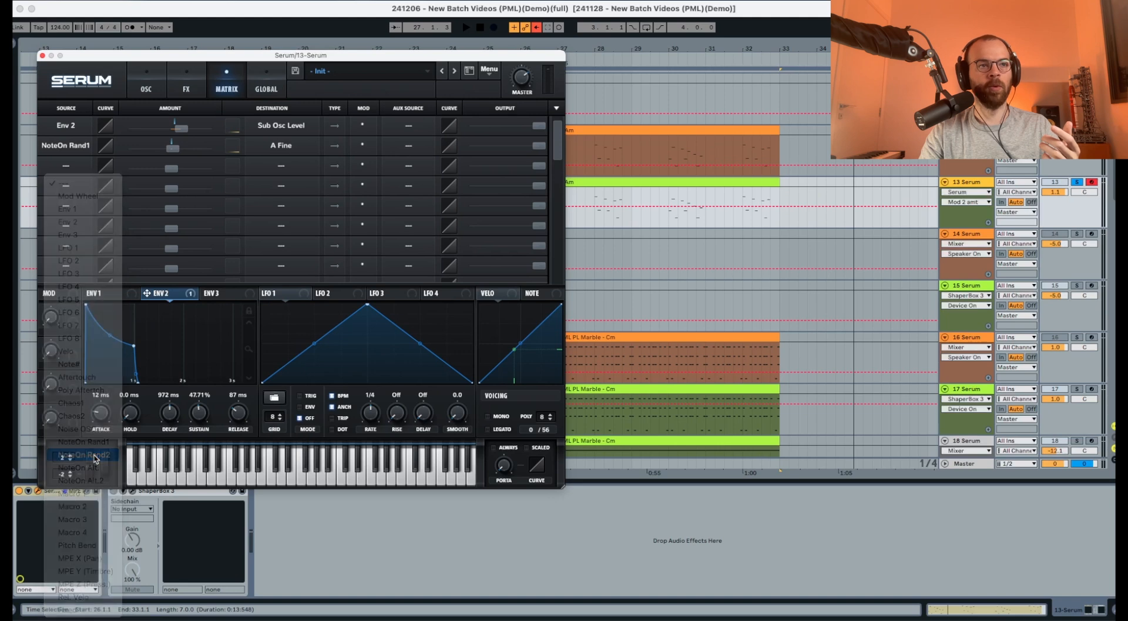
pyautogui.click(276, 169)
pyautogui.moveTo(285, 183)
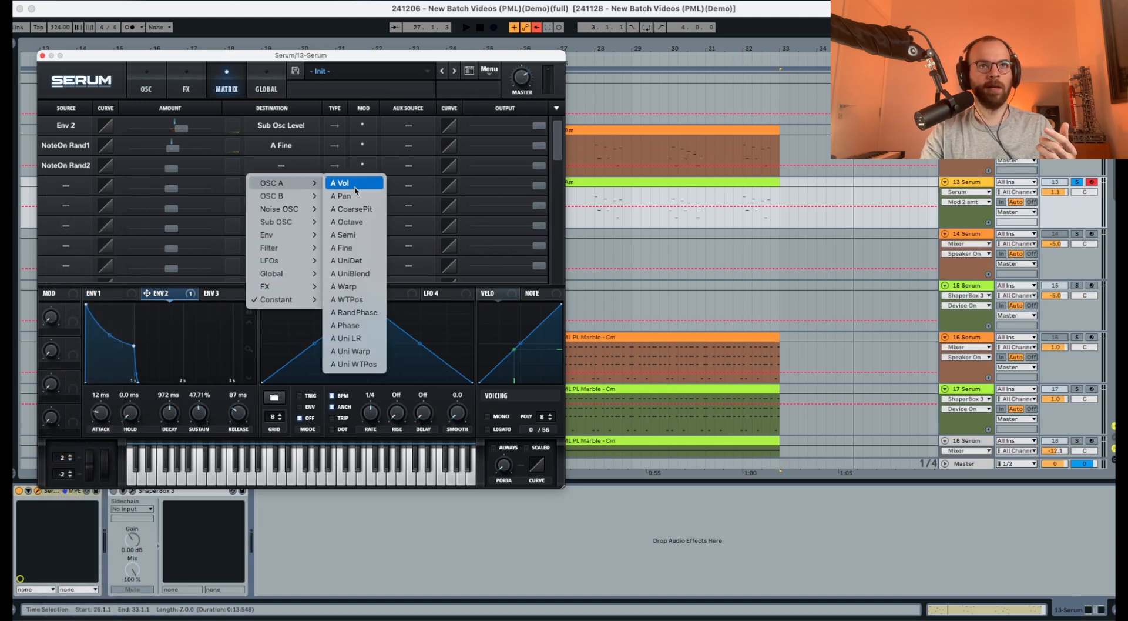
pyautogui.click(356, 300)
pyautogui.moveTo(170, 171); pyautogui.dragTo(200, 171)
pyautogui.press('space')
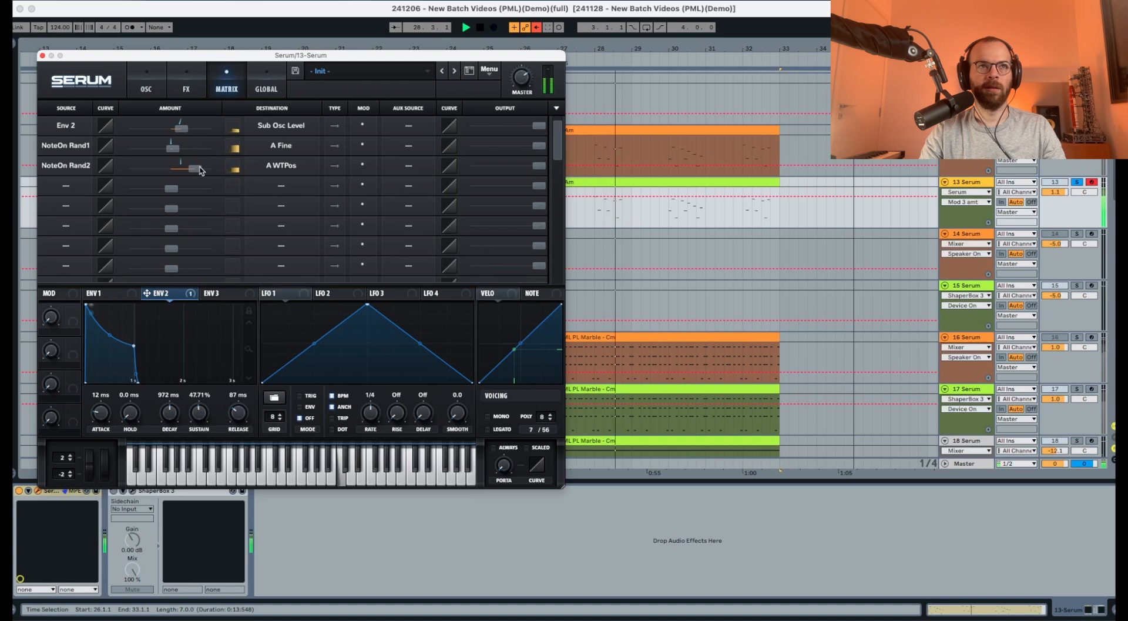
pyautogui.press('space')
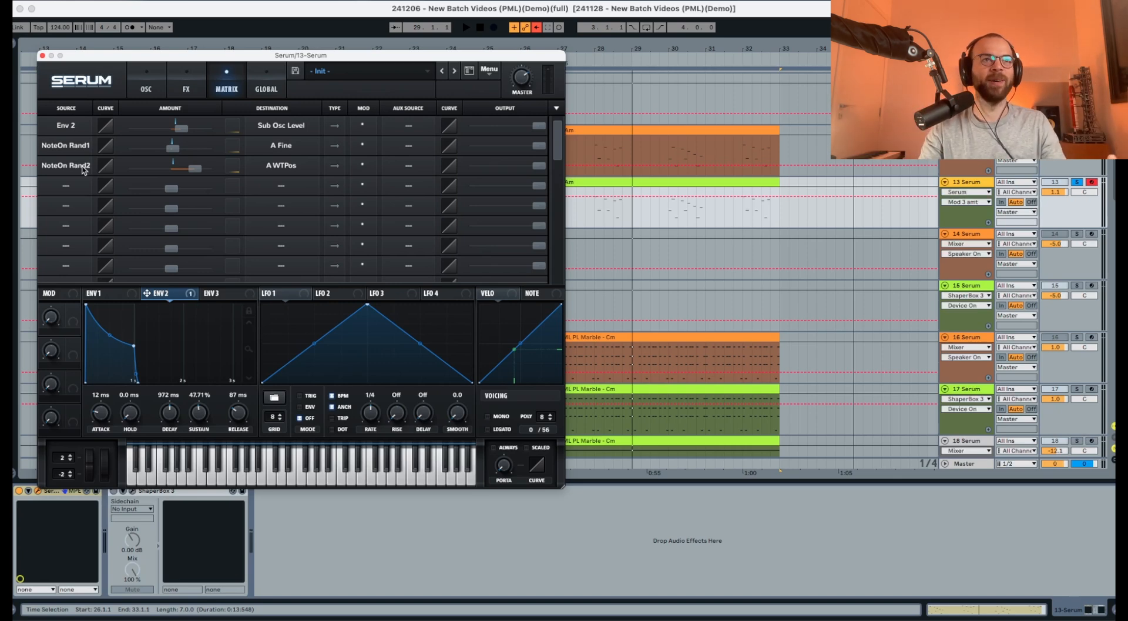
# Step: Make the voicing mono with always-on portamento, raise the portamento time slightly and audition the glide
pyautogui.click(141, 84)
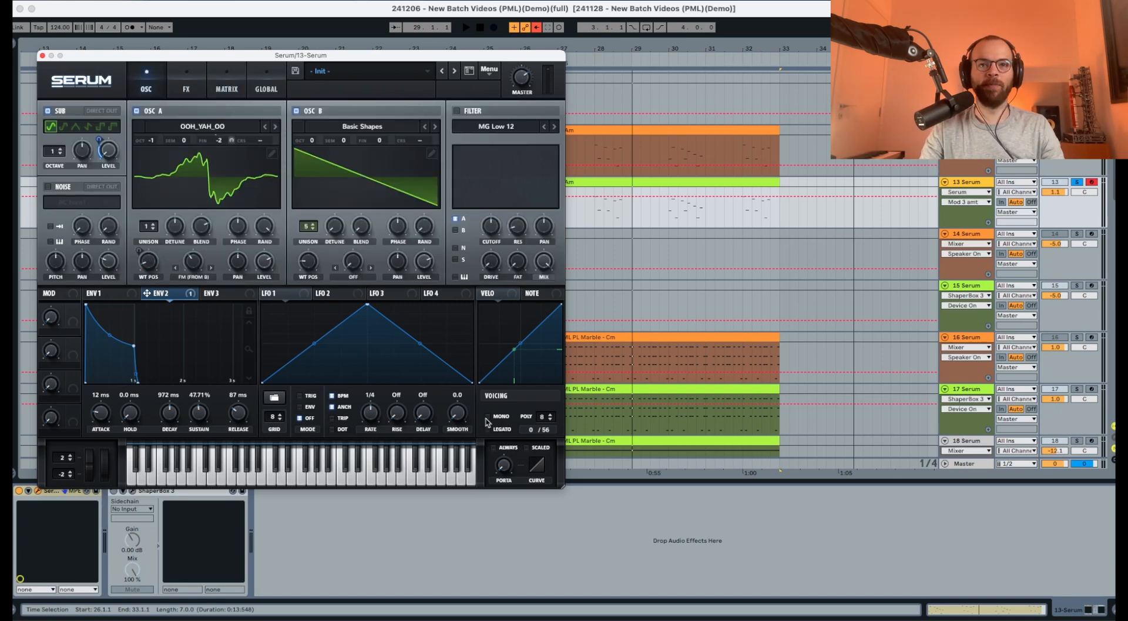
pyautogui.moveTo(500, 466); pyautogui.dragTo(503, 429)
pyautogui.press('space')
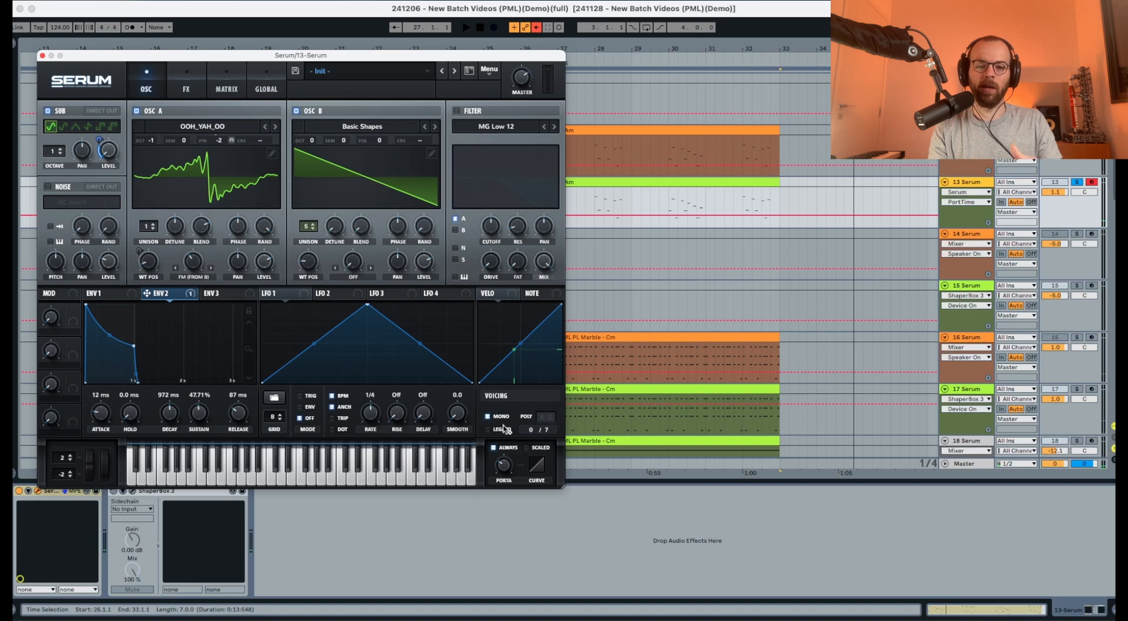
pyautogui.press('space')
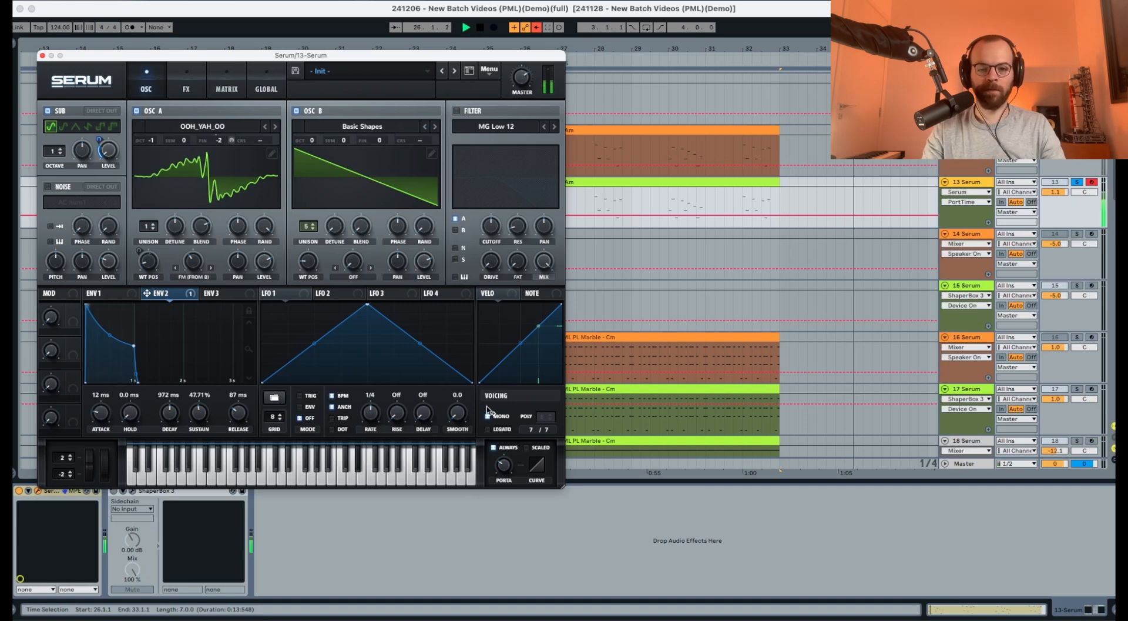
# Step: Set Env 1's attack to 15 ms and decay to 974 ms, listening to the result
pyautogui.click(119, 297)
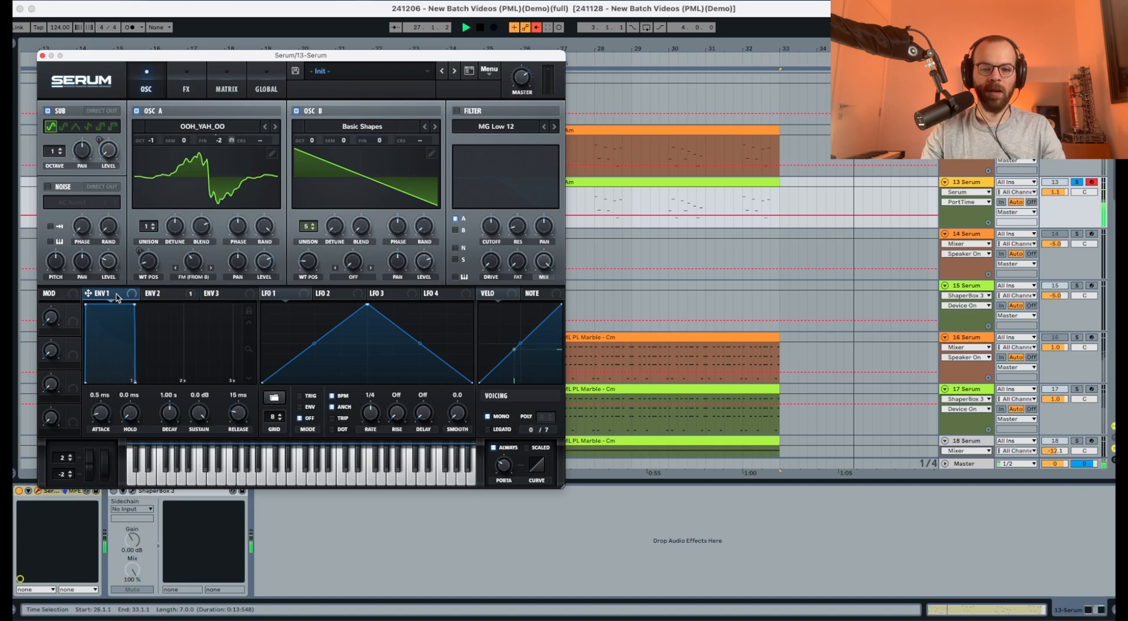
pyautogui.press('space')
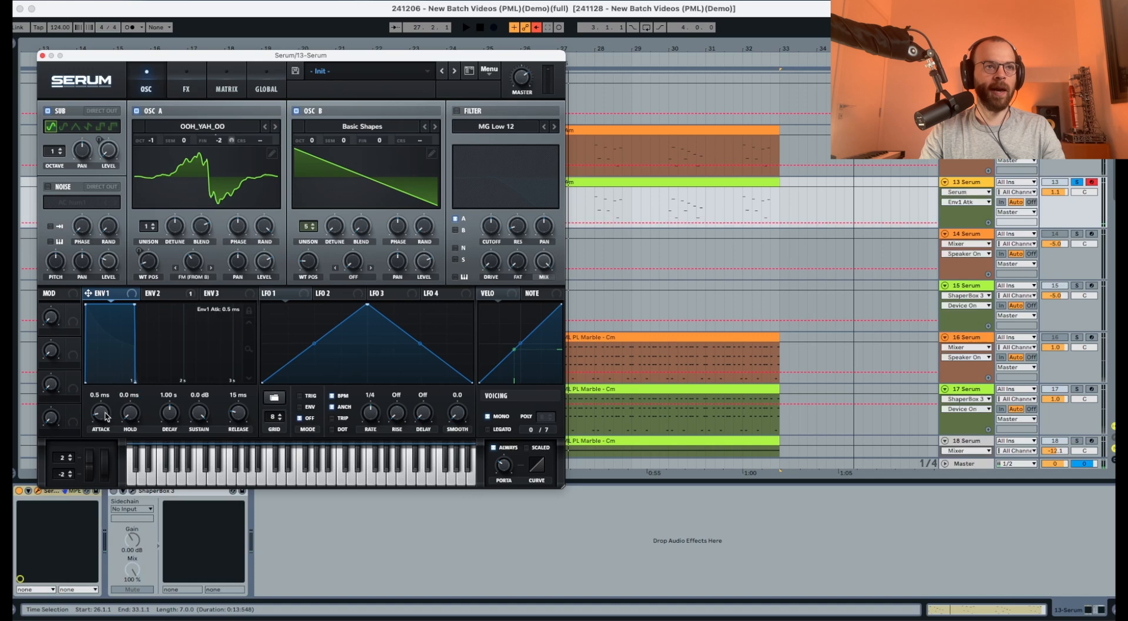
pyautogui.moveTo(109, 413); pyautogui.dragTo(107, 401)
pyautogui.press('space')
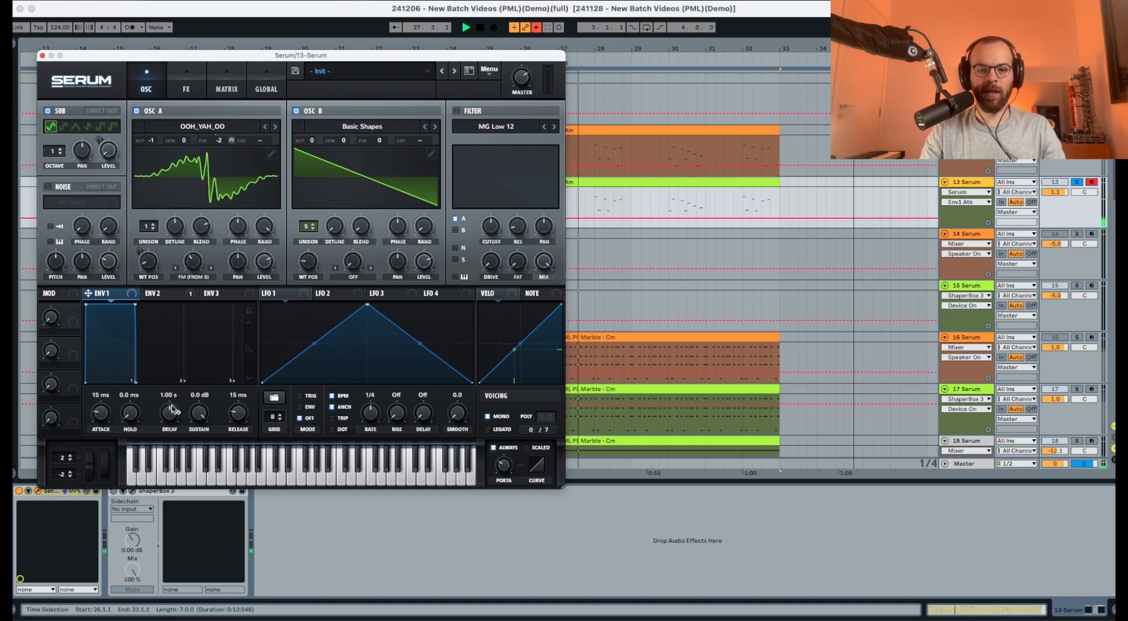
pyautogui.moveTo(171, 408); pyautogui.dragTo(172, 415)
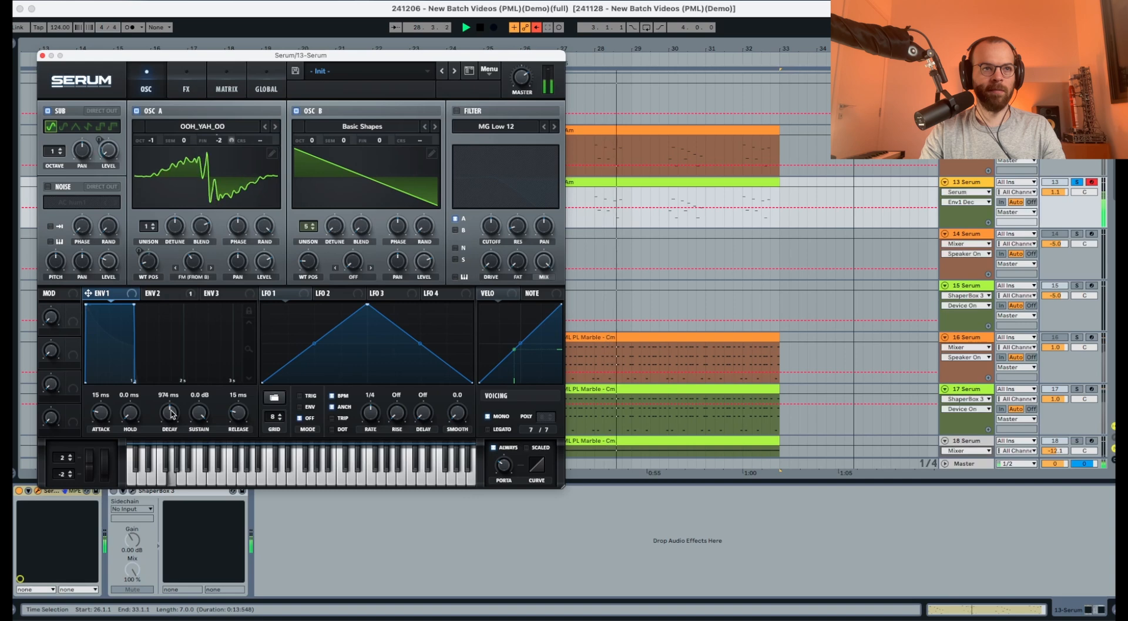
pyautogui.press('space')
# Step: Lengthen Env 2's decay to 1.25 s and play the sound
pyautogui.click(156, 294)
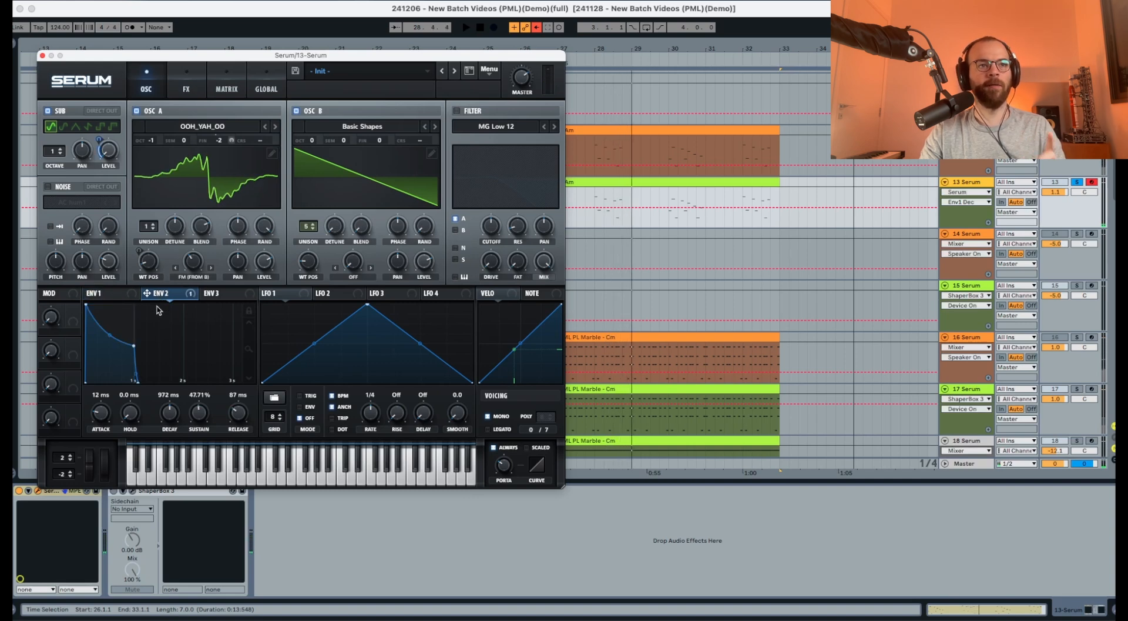
pyautogui.moveTo(168, 417); pyautogui.dragTo(169, 416)
pyautogui.press('space')
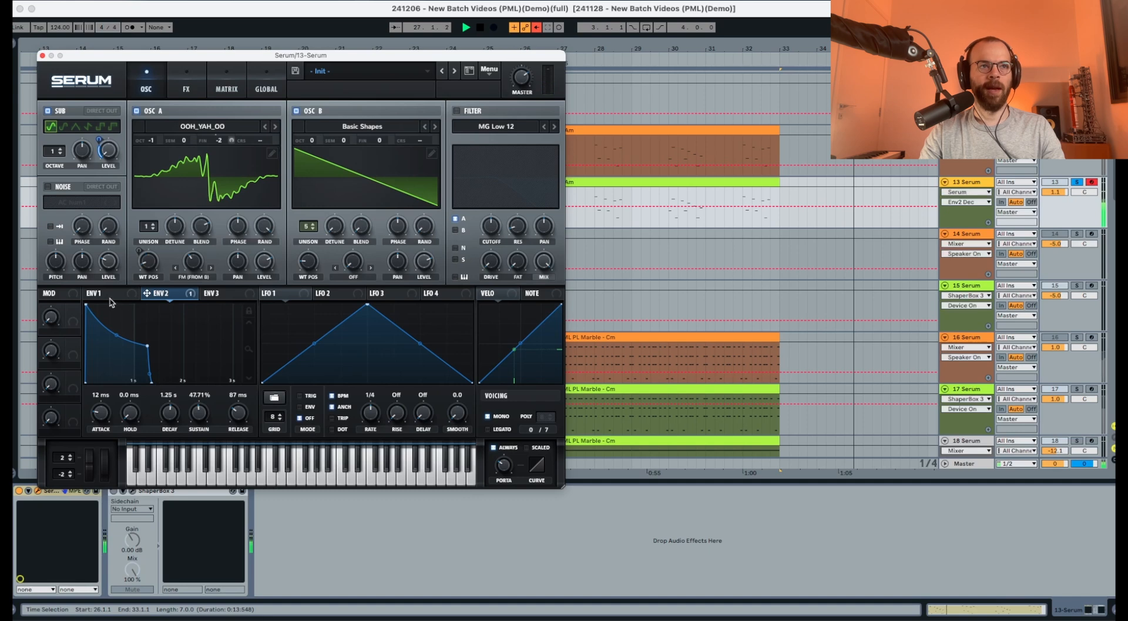
# Step: Set Env 1's sustain to -7.5 dB and release to 930 ms, auditioning the changes
pyautogui.click(110, 294)
pyautogui.press('space')
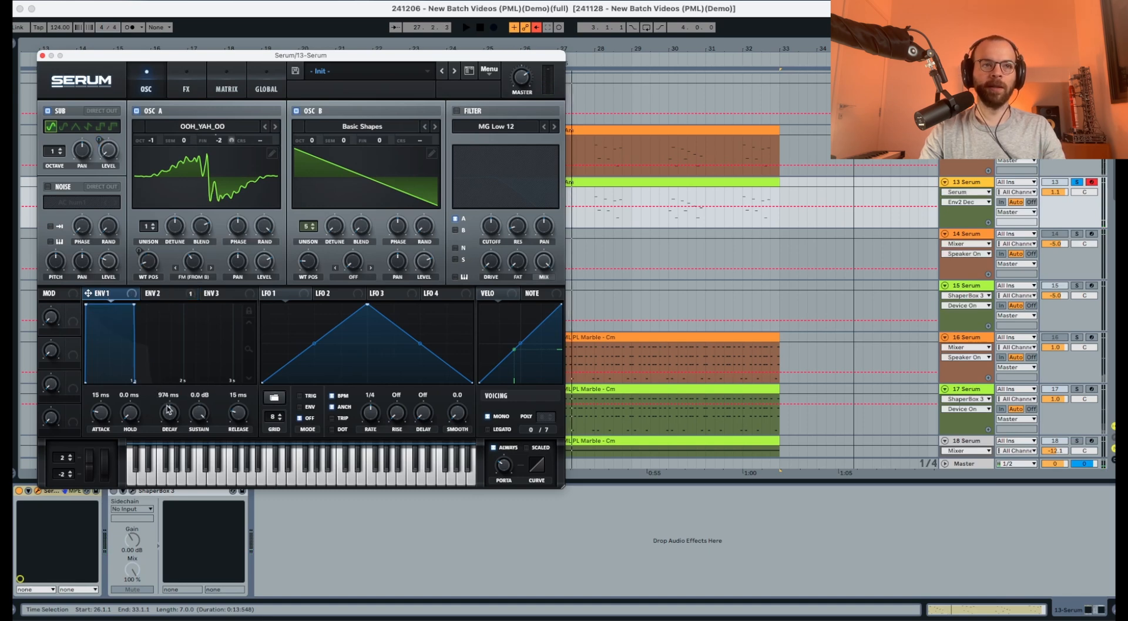
pyautogui.press('space')
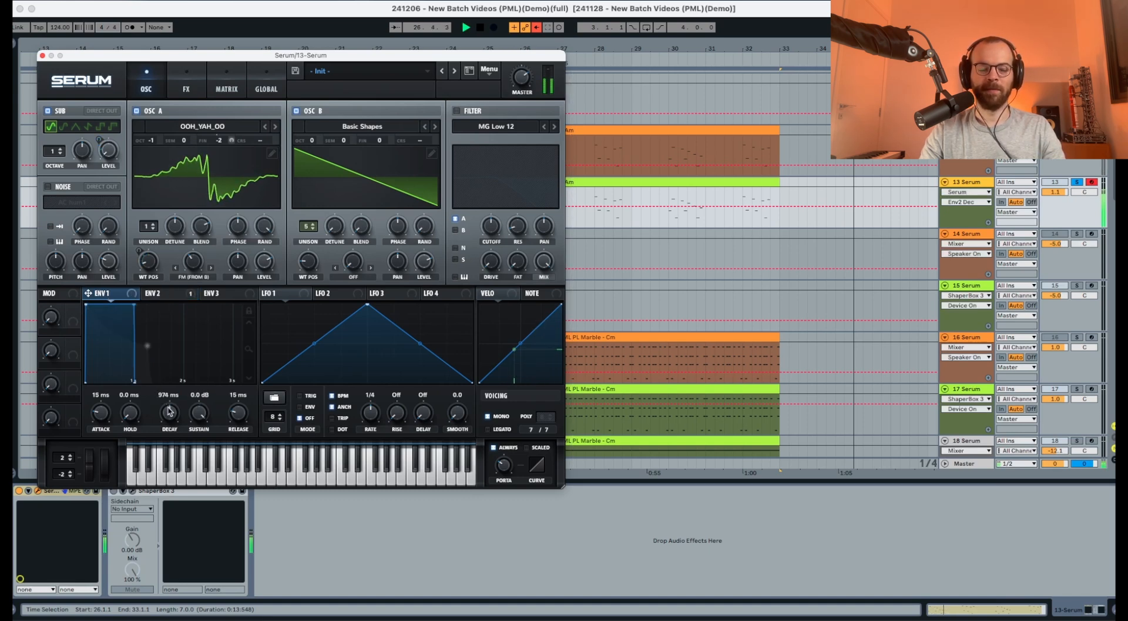
pyautogui.press('space')
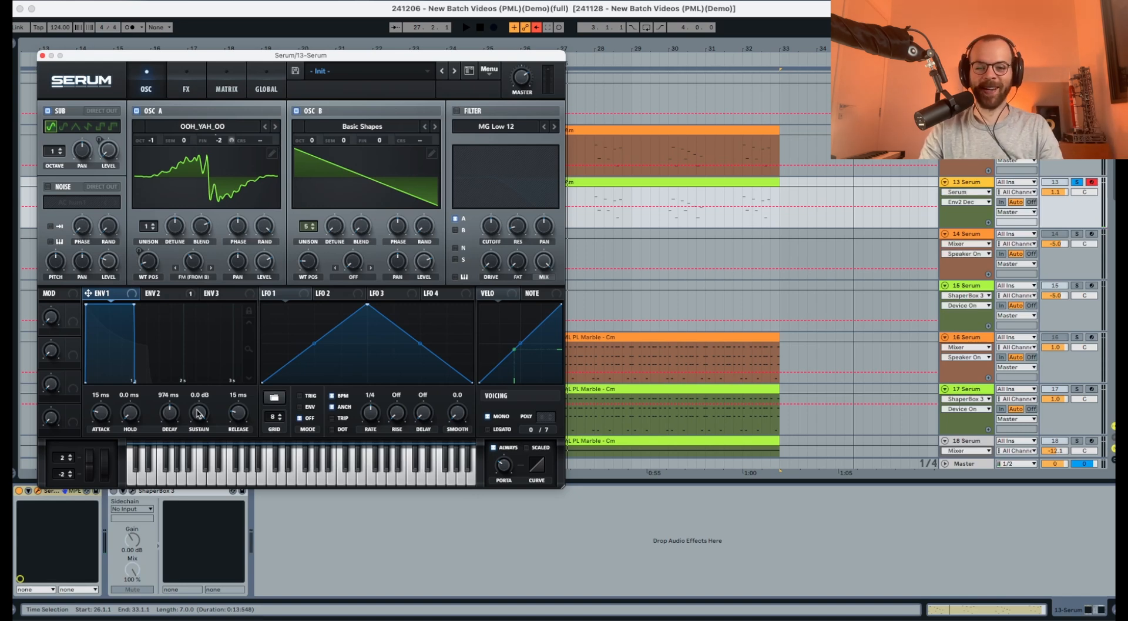
pyautogui.moveTo(199, 413); pyautogui.dragTo(195, 456)
pyautogui.press('space')
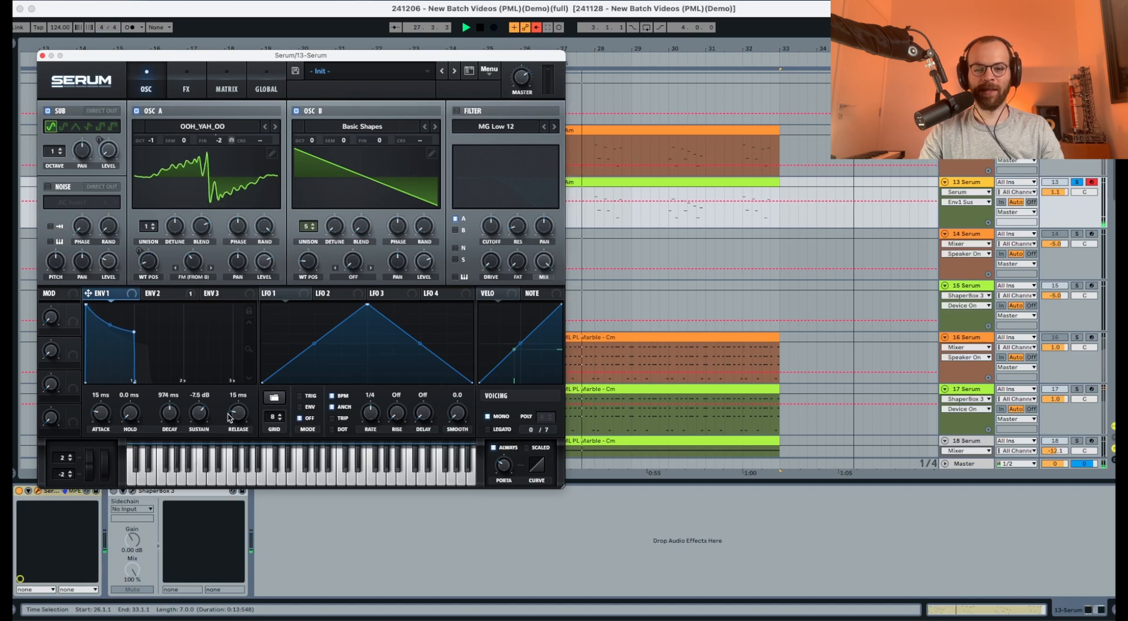
pyautogui.moveTo(234, 414); pyautogui.dragTo(239, 387)
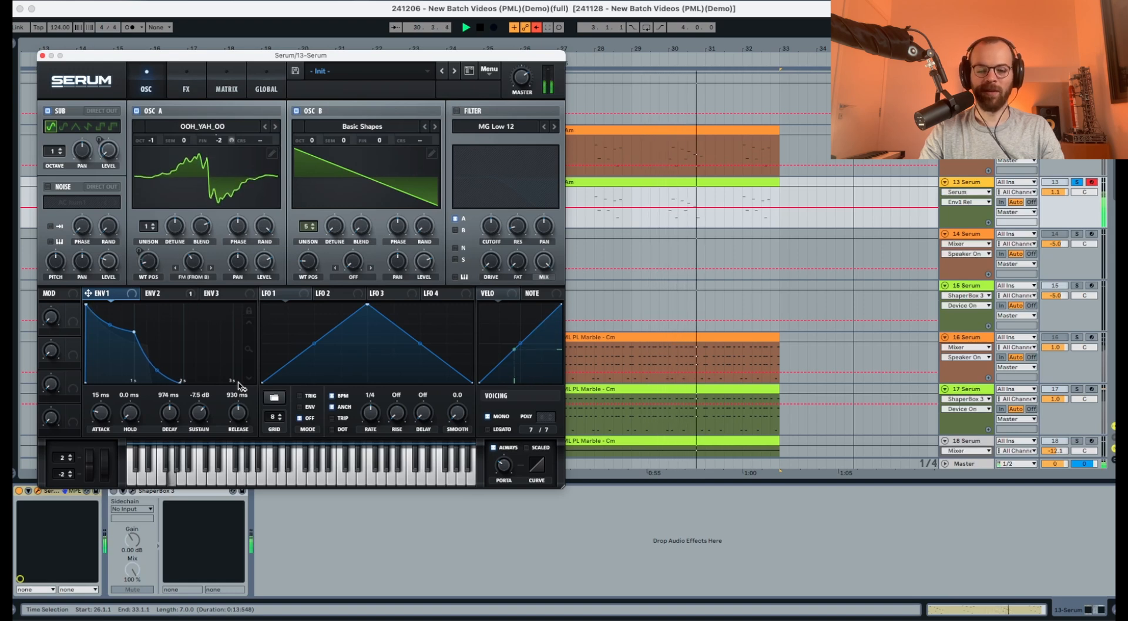
pyautogui.press('space')
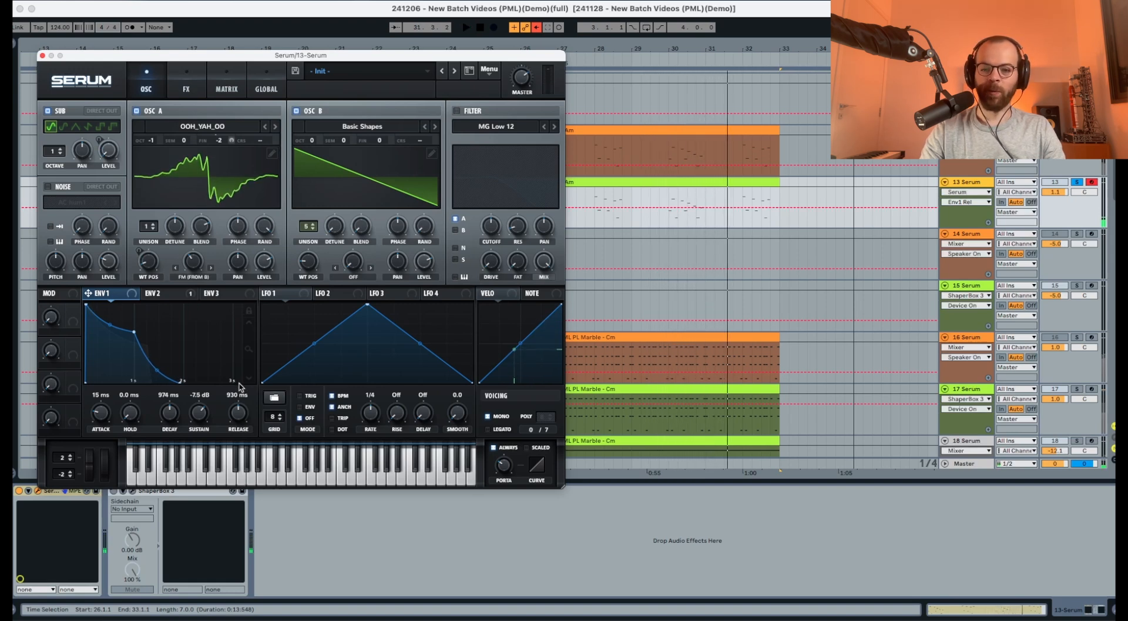
# Step: Enable the filter as MG Low 24, route oscillators A, B and the sub through it, and audition it
pyautogui.click(458, 111)
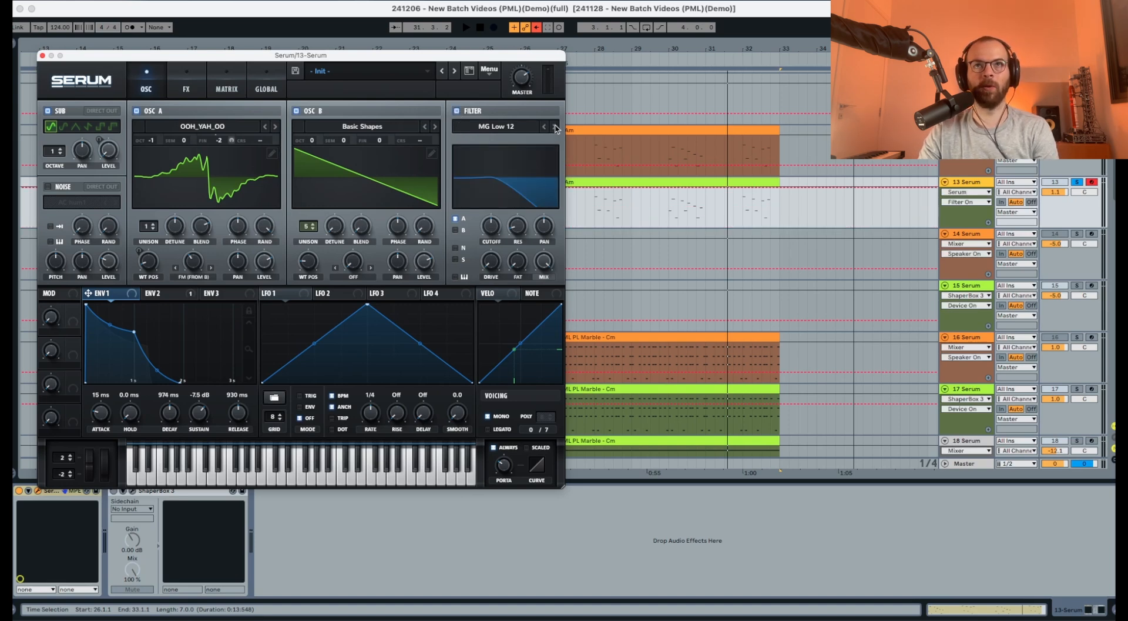
pyautogui.press('space')
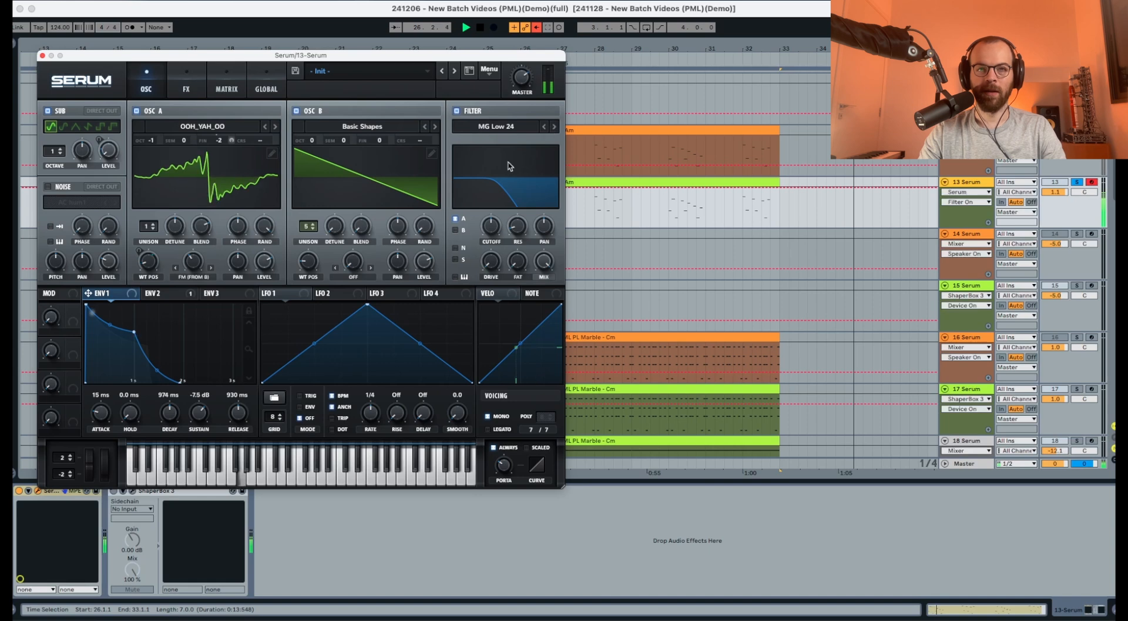
pyautogui.press('space')
pyautogui.click(455, 230)
pyautogui.press('space')
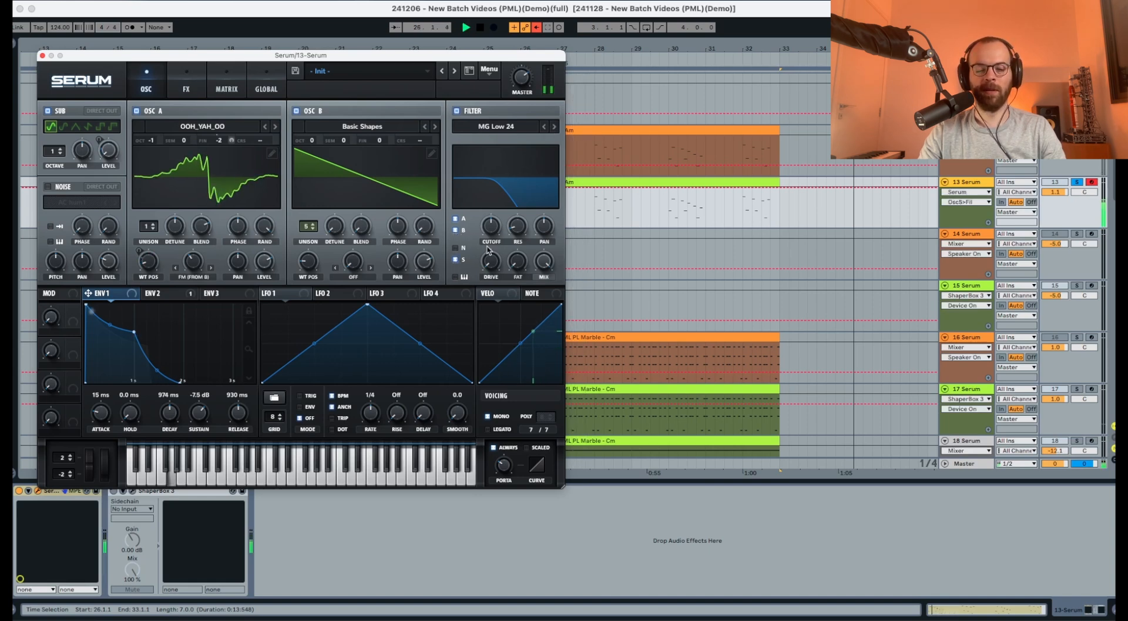
# Step: Lower the filter cutoff to about 189 Hz and audition the darker sound
pyautogui.press('space')
pyautogui.click(492, 234)
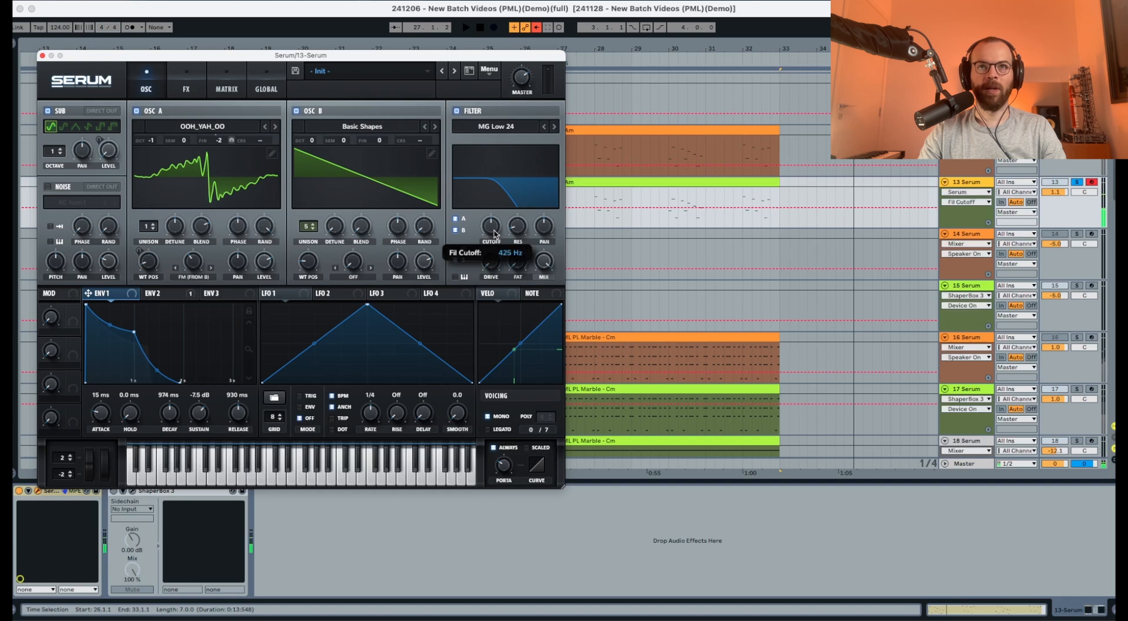
pyautogui.moveTo(493, 234); pyautogui.dragTo(493, 246)
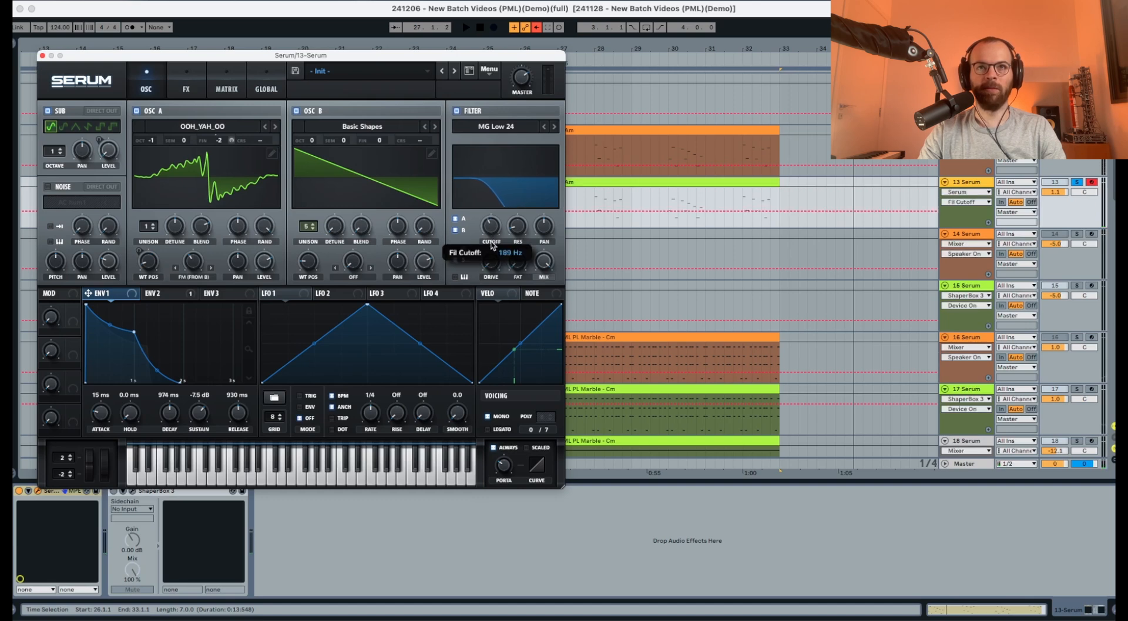
pyautogui.press('space')
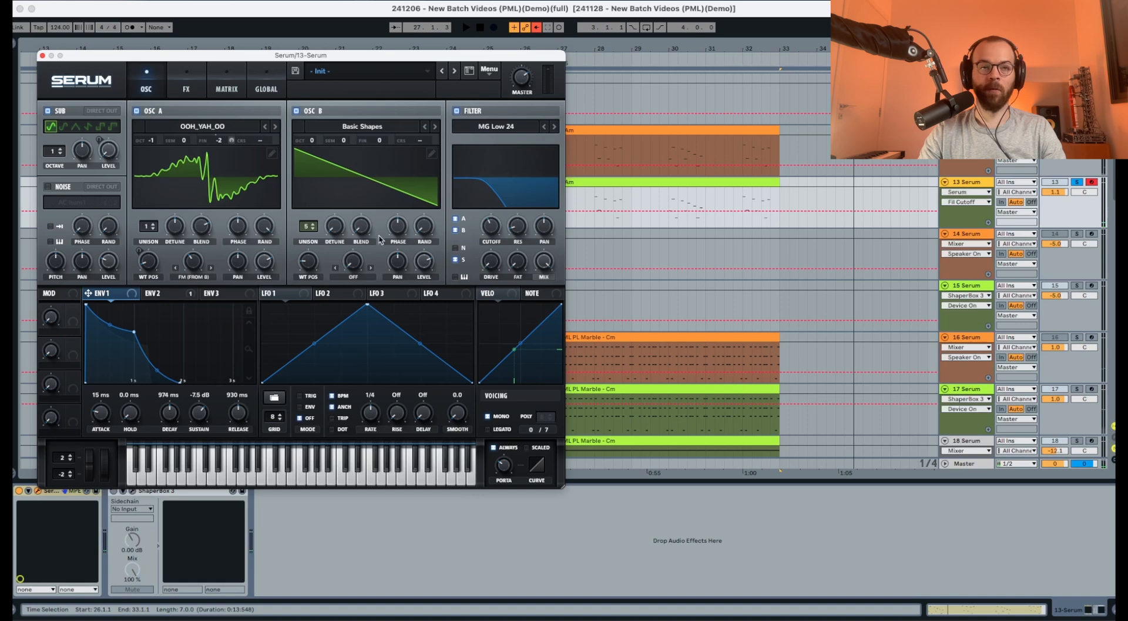
# Step: Assign Env 2 to the filter cutoff and adjust the modulation amount during playback
pyautogui.click(169, 295)
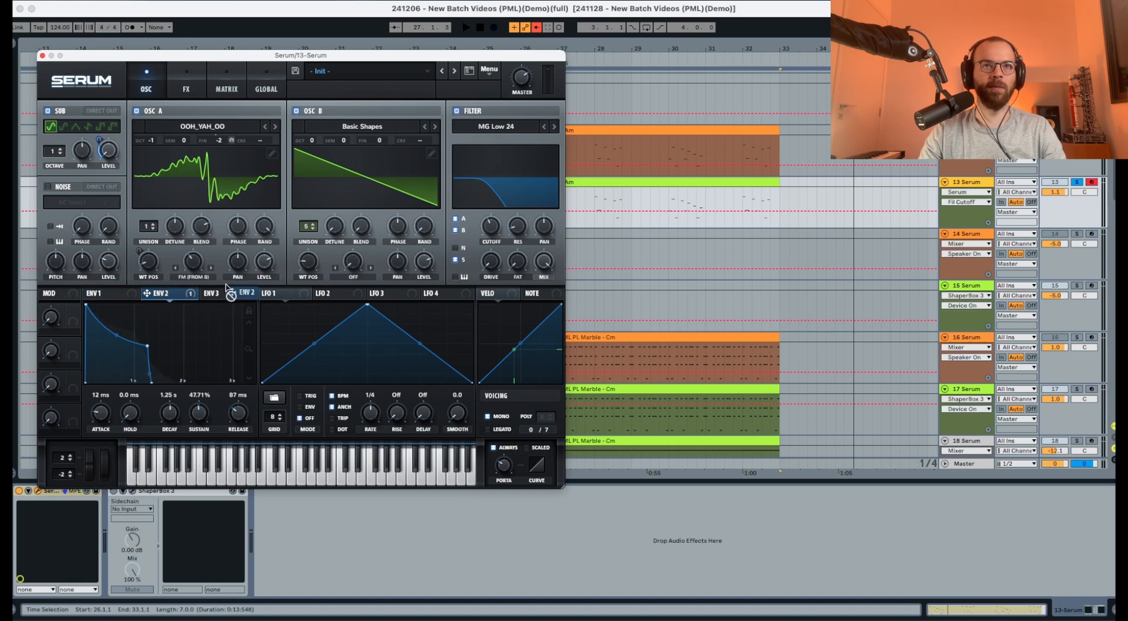
pyautogui.moveTo(226, 288); pyautogui.dragTo(483, 228)
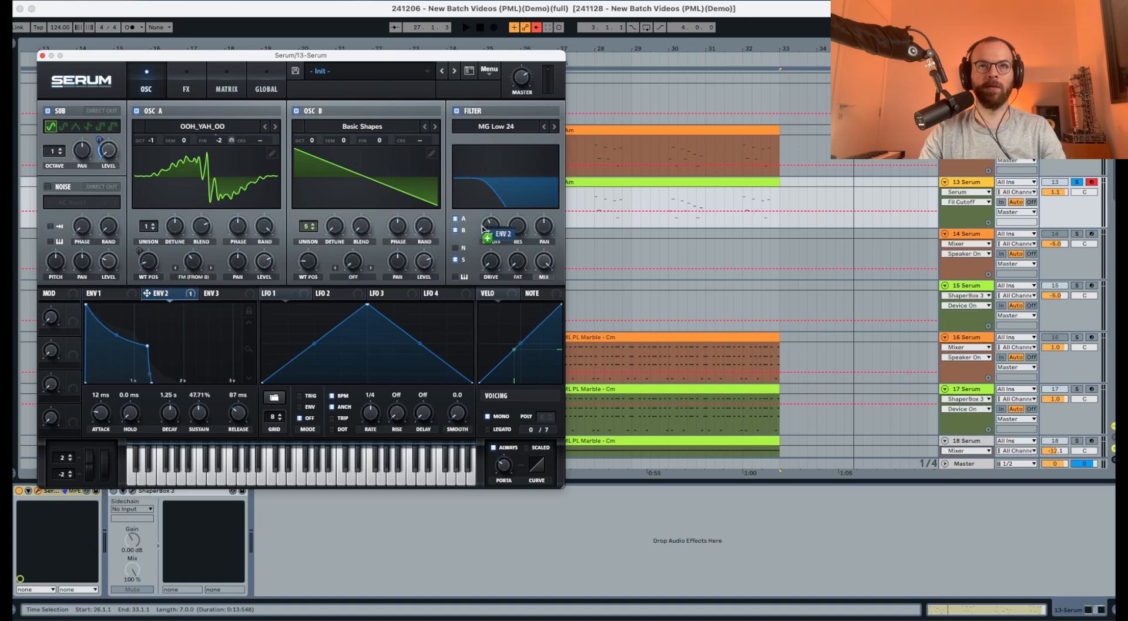
pyautogui.press('space')
pyautogui.click(483, 218)
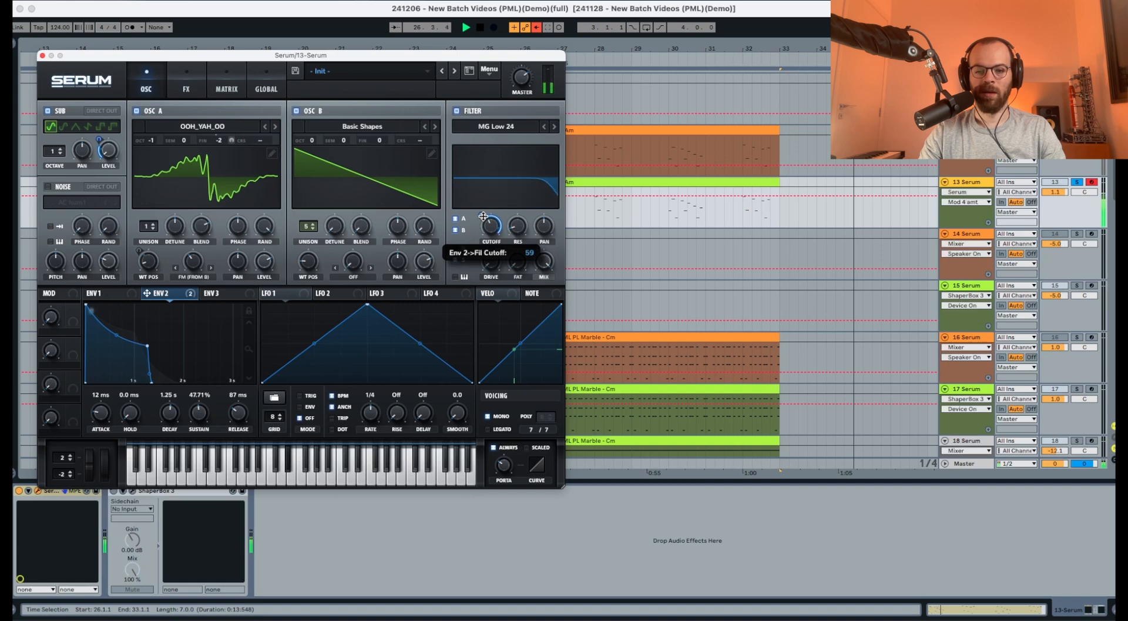
pyautogui.moveTo(483, 218); pyautogui.dragTo(484, 226)
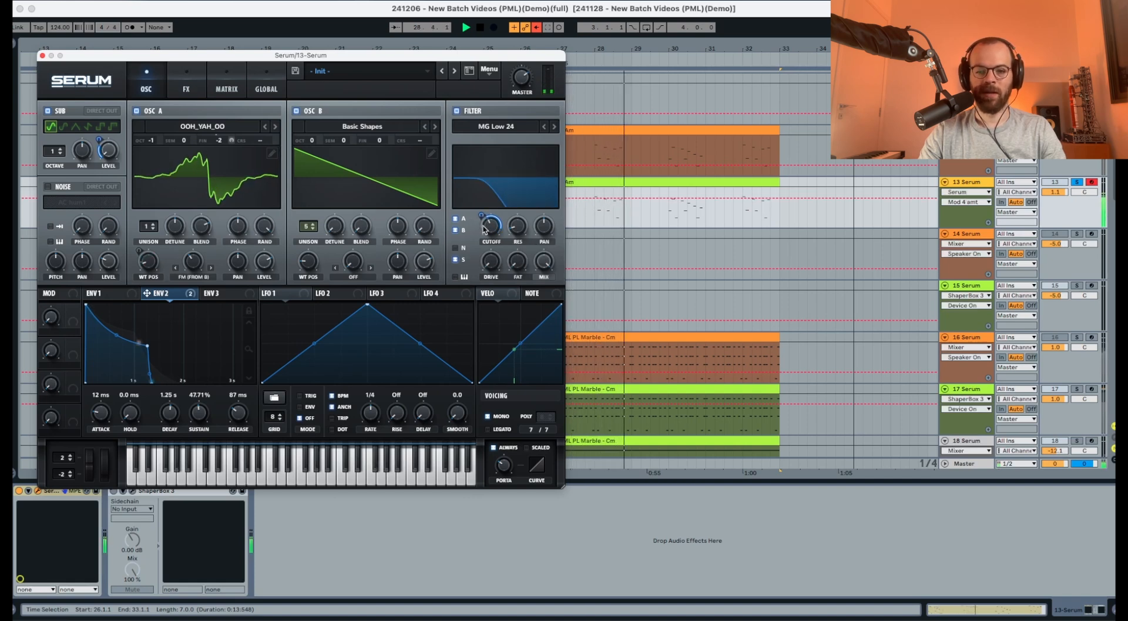
# Step: Adjust the filter's Drive and raise Fat to about 15% while auditioning the sound
pyautogui.click(490, 265)
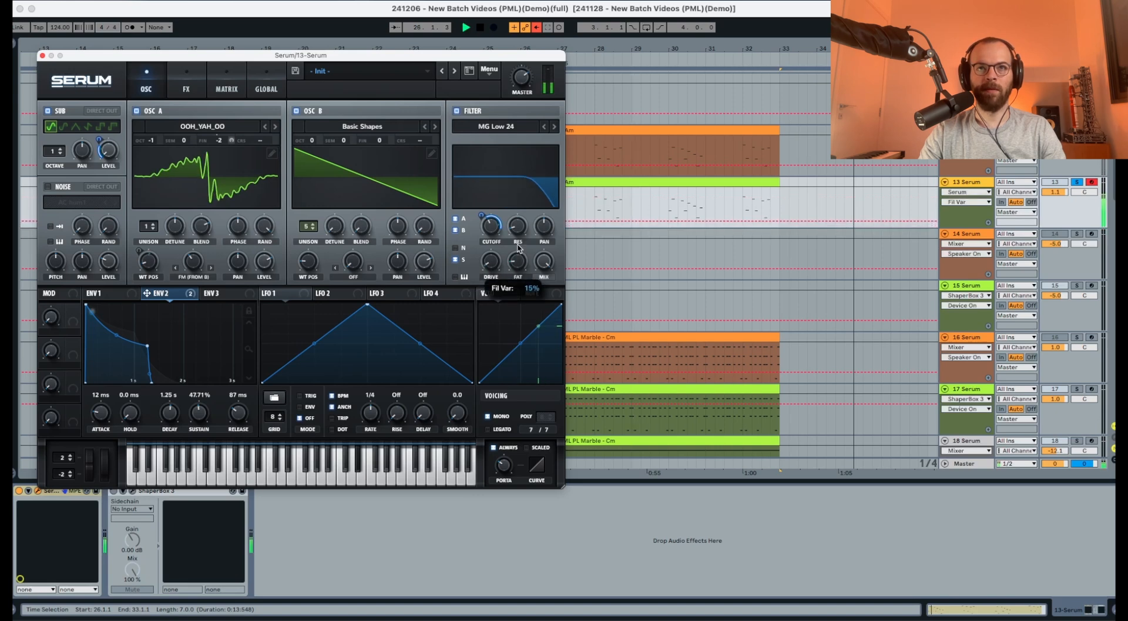
pyautogui.moveTo(519, 248); pyautogui.dragTo(518, 252)
pyautogui.press('space')
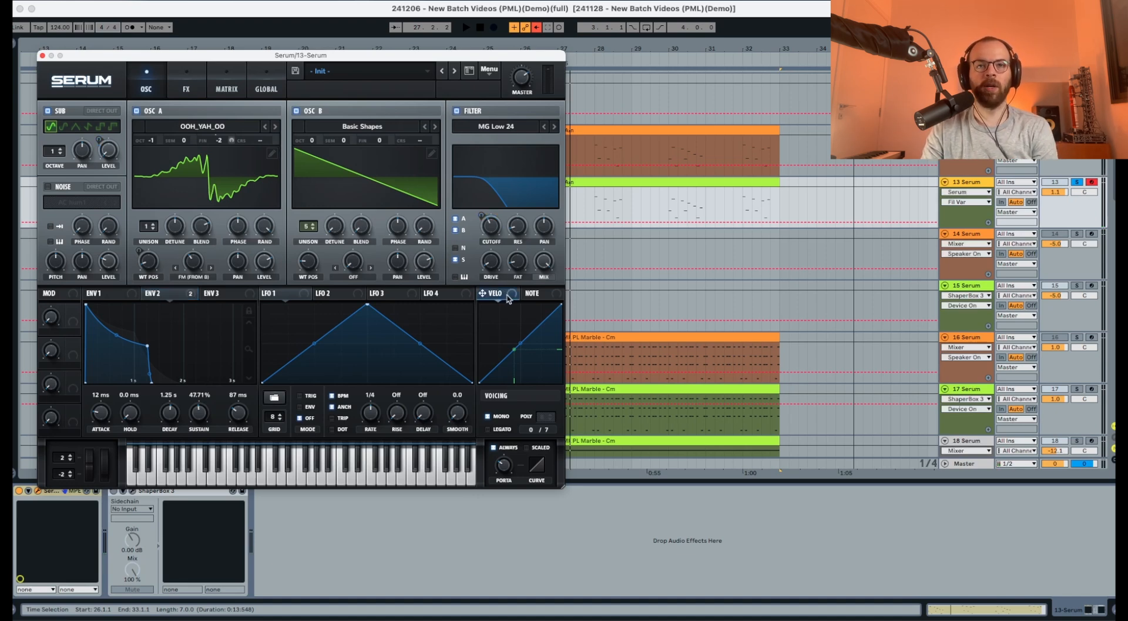
# Step: Assign velocity to the filter cutoff with an amount of 51, bend the velocity curve downward, and audition it
pyautogui.moveTo(493, 254); pyautogui.dragTo(482, 217)
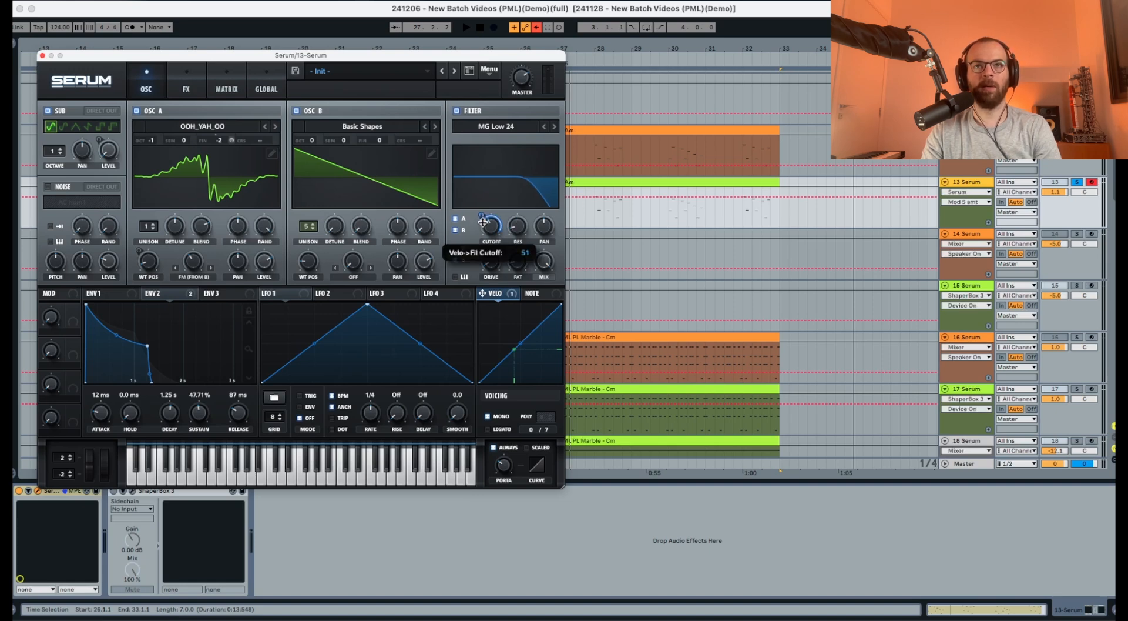
pyautogui.press('space')
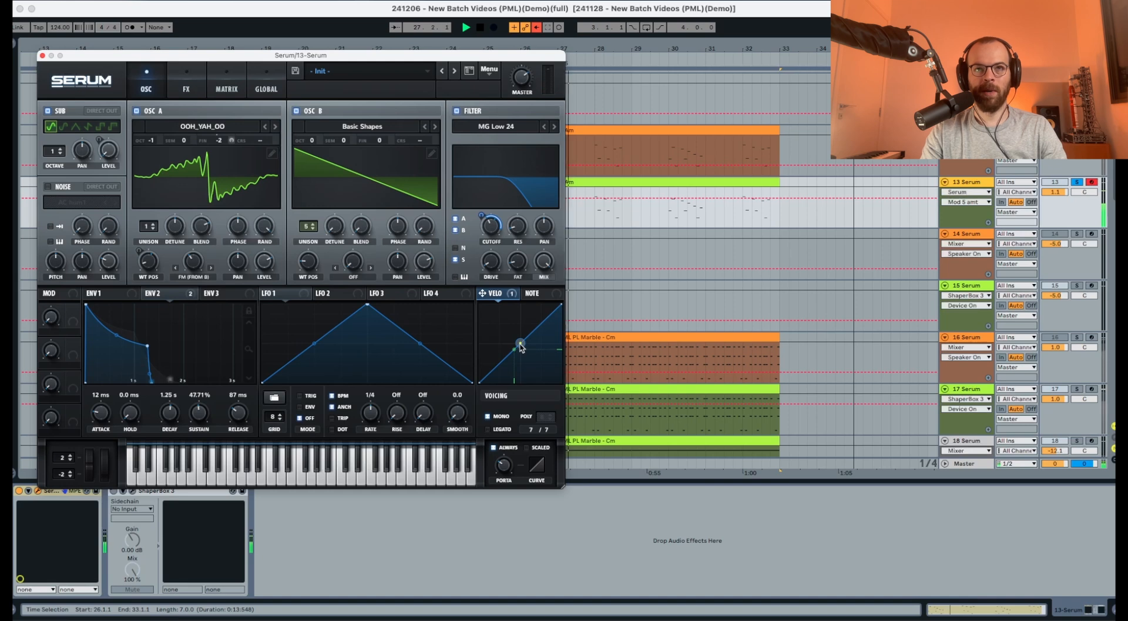
pyautogui.press('space')
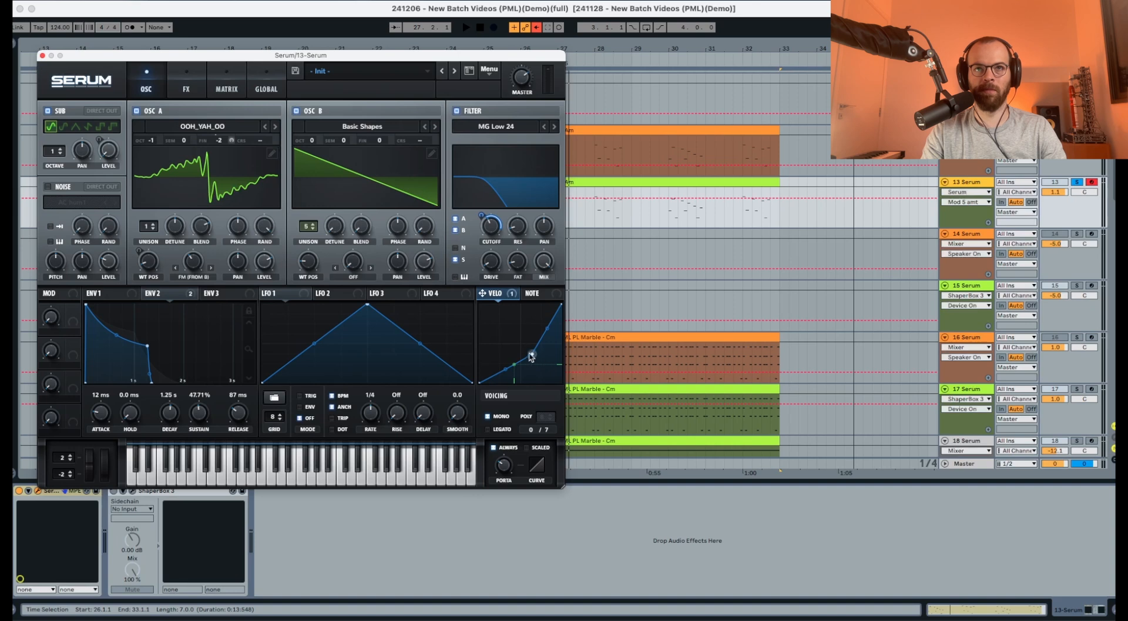
pyautogui.press('space')
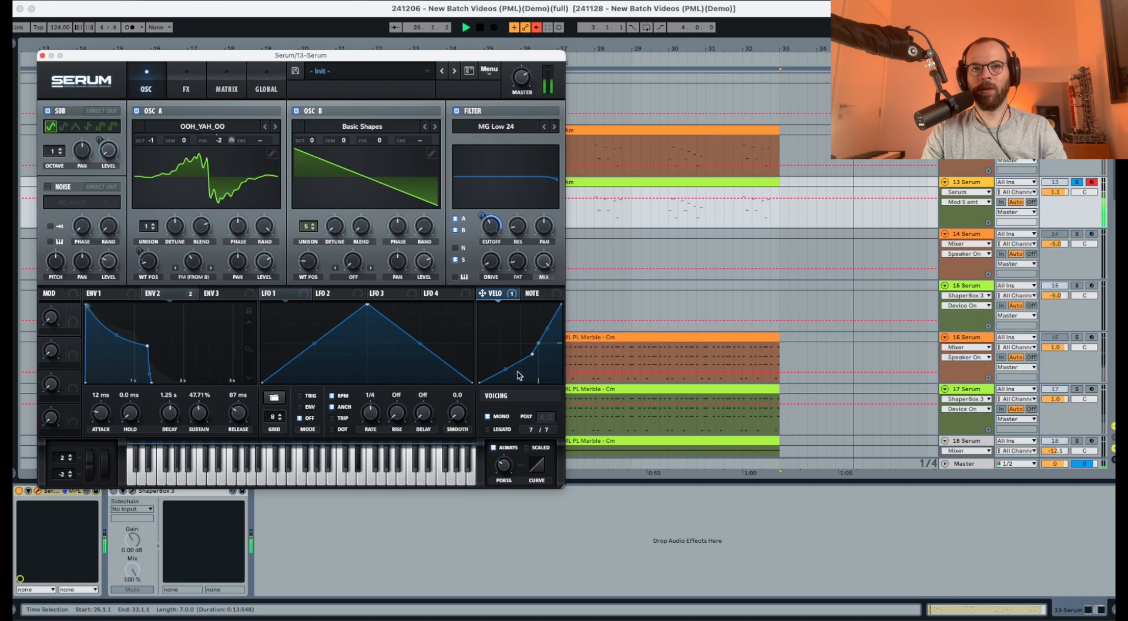
pyautogui.press('space')
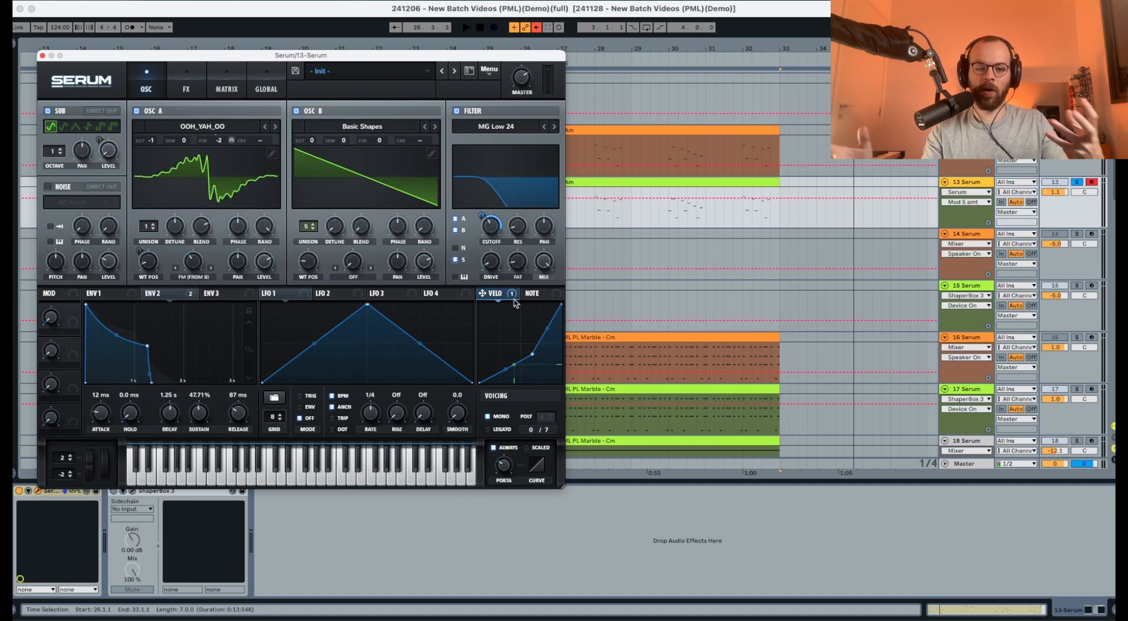
# Step: Enable the Hyper/Dimension effect, reduce the Hyper mix, and audition it
pyautogui.click(186, 82)
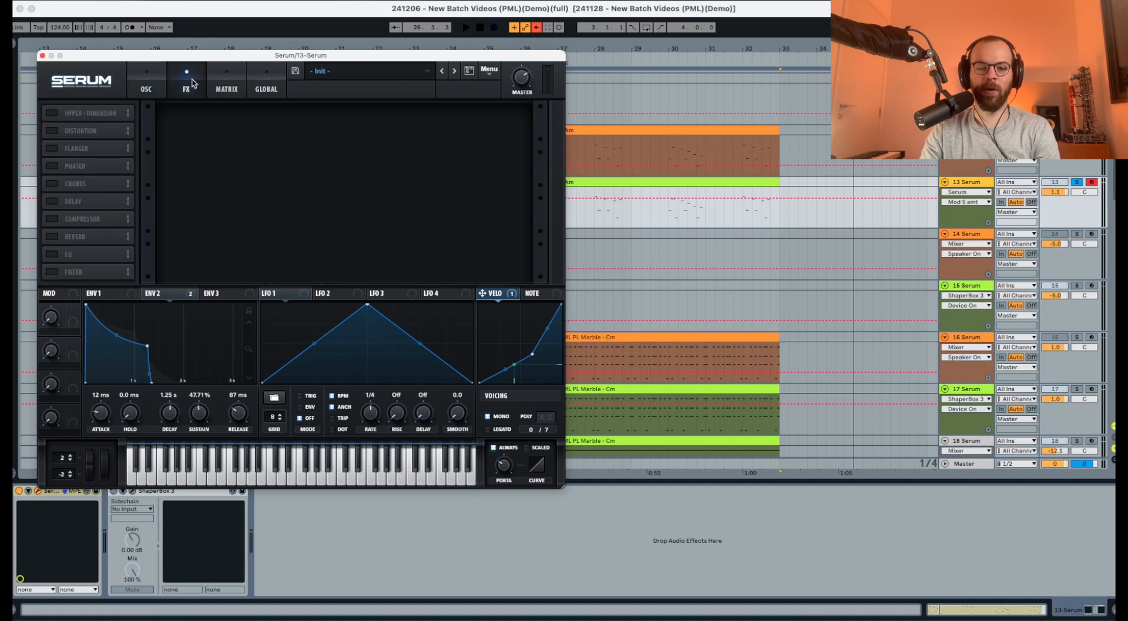
pyautogui.click(52, 113)
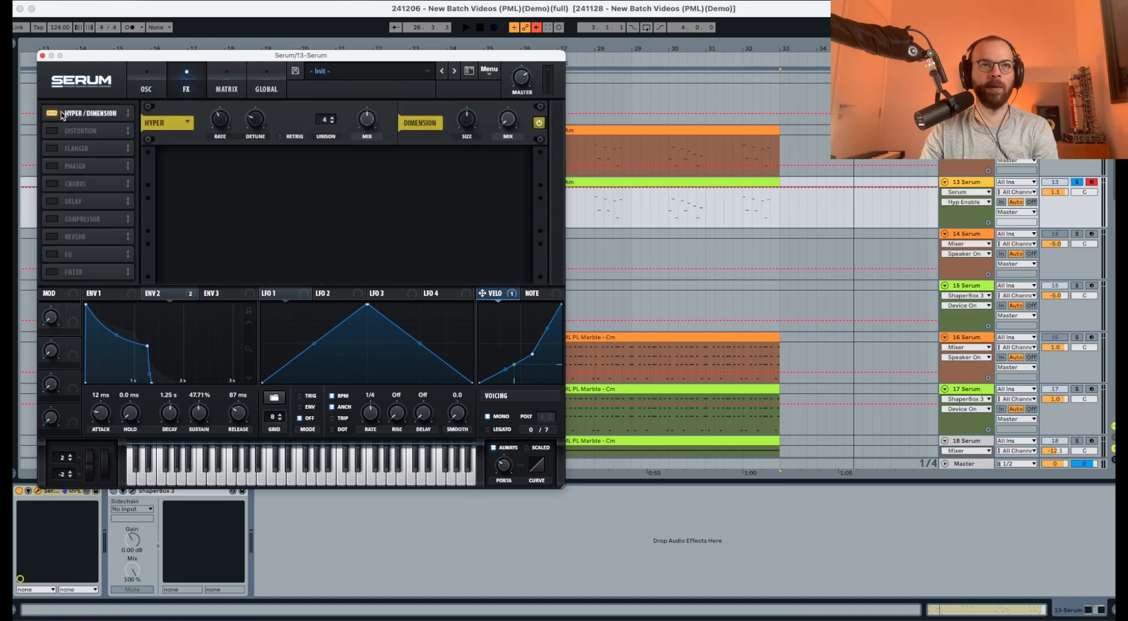
pyautogui.moveTo(375, 119); pyautogui.dragTo(365, 140)
pyautogui.press('space')
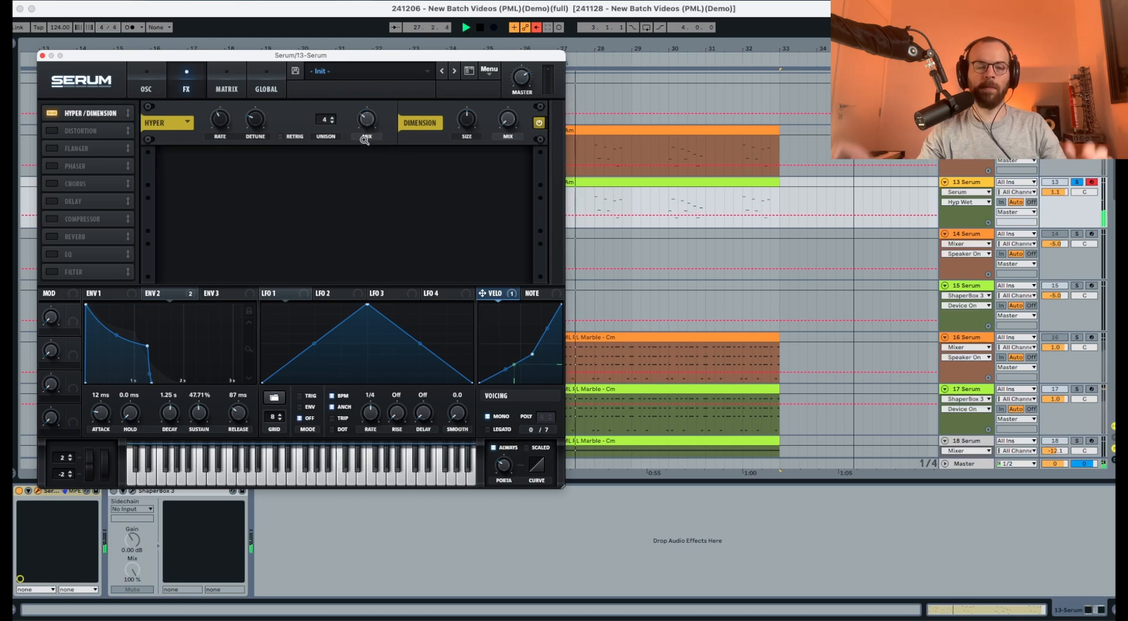
pyautogui.press('space')
# Step: Enable Diode 1 distortion with its filter set to Pre and high-pass, frequency 8 and Q 0.1
pyautogui.click(52, 131)
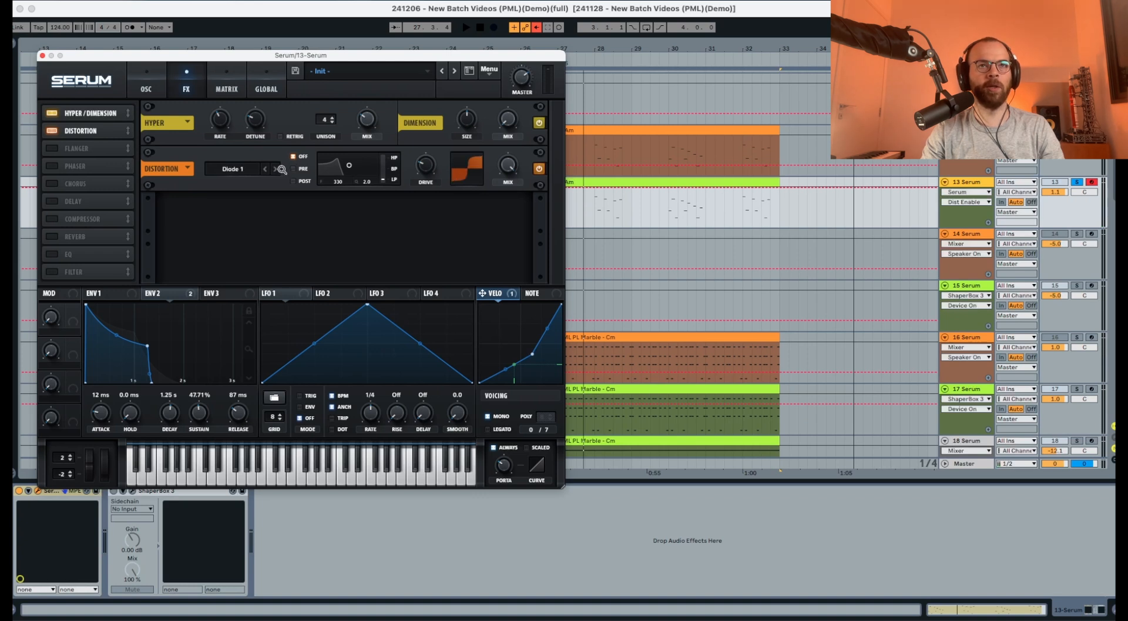
pyautogui.press('space')
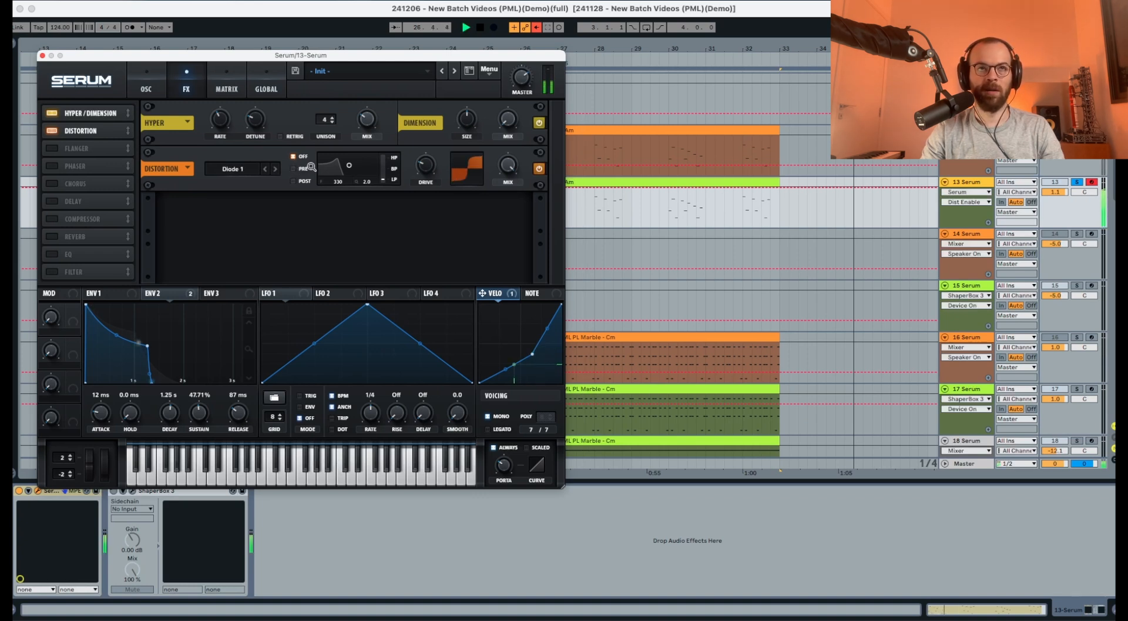
pyautogui.click(294, 168)
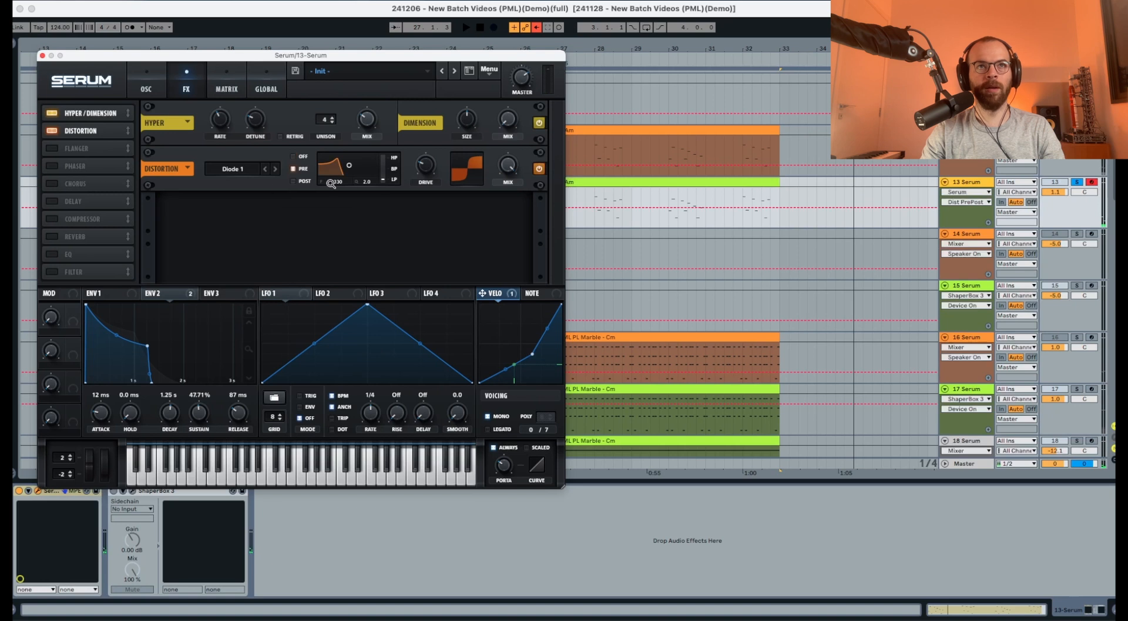
pyautogui.moveTo(340, 181); pyautogui.dragTo(339, 265)
pyautogui.moveTo(364, 182); pyautogui.dragTo(364, 260)
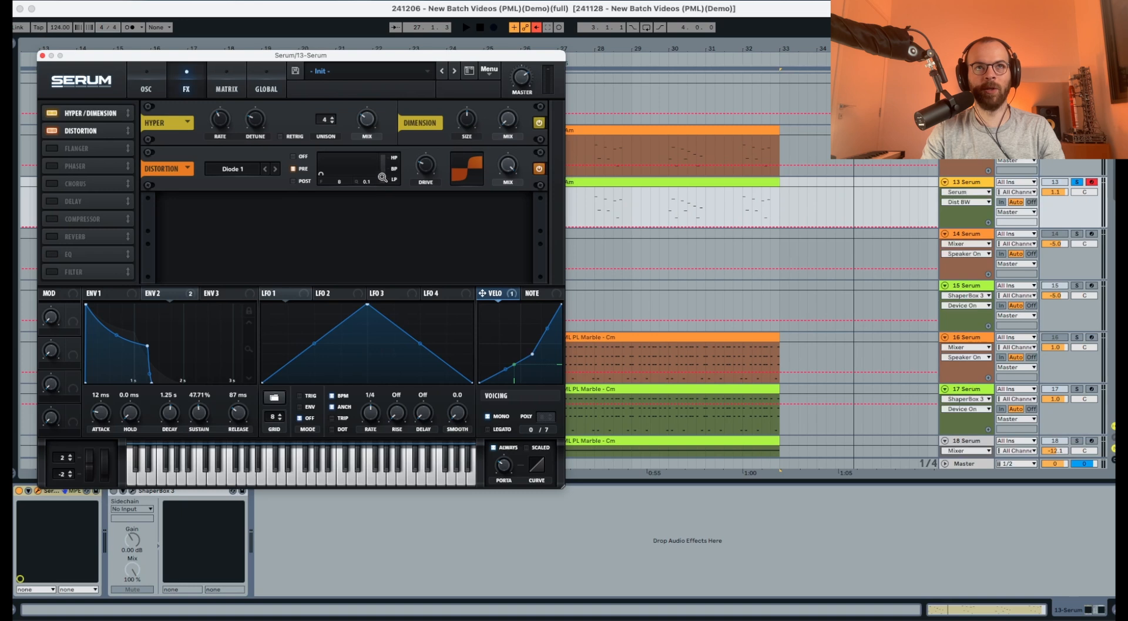
pyautogui.moveTo(383, 177); pyautogui.dragTo(381, 17)
# Step: Increase the distortion drive and lower its mix while listening to the sound
pyautogui.press('space')
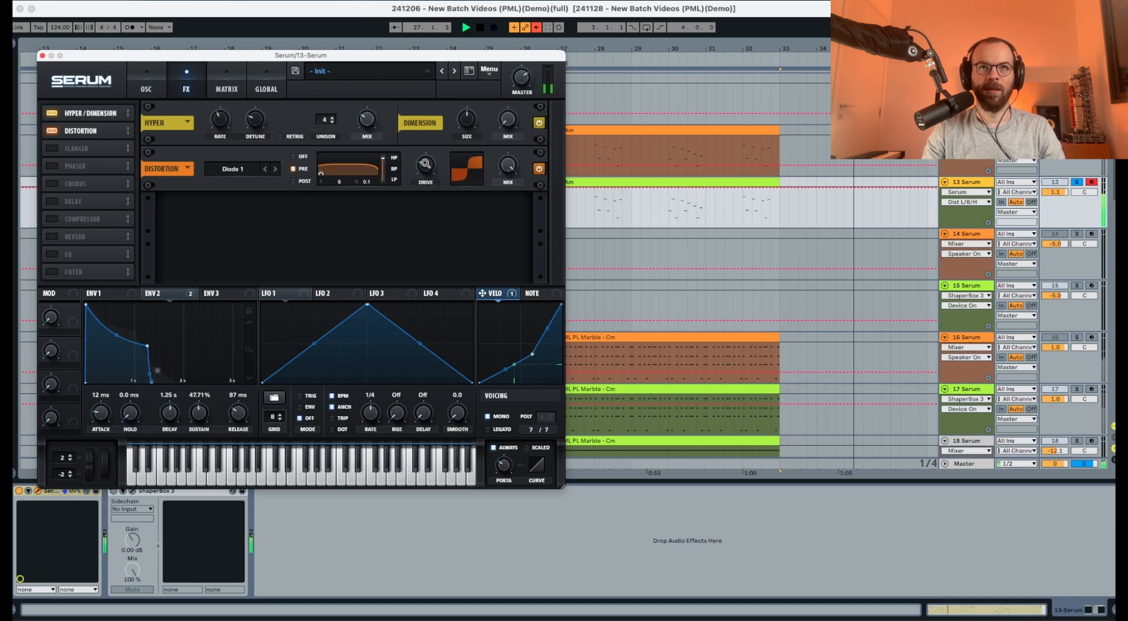
pyautogui.moveTo(426, 164); pyautogui.dragTo(425, 139)
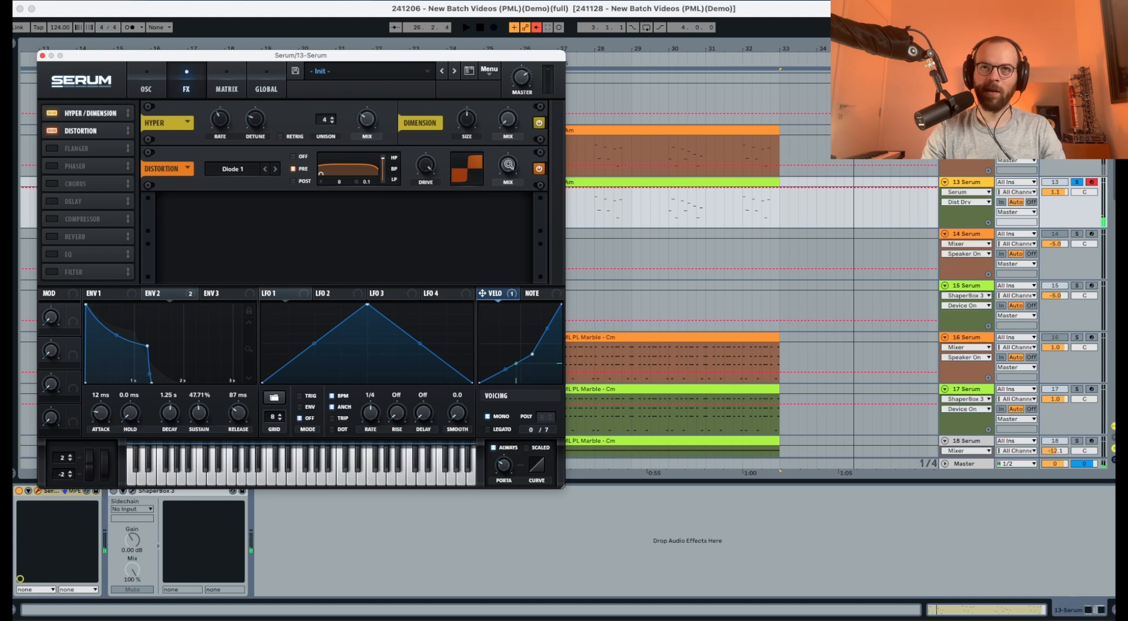
pyautogui.moveTo(509, 164); pyautogui.dragTo(502, 235)
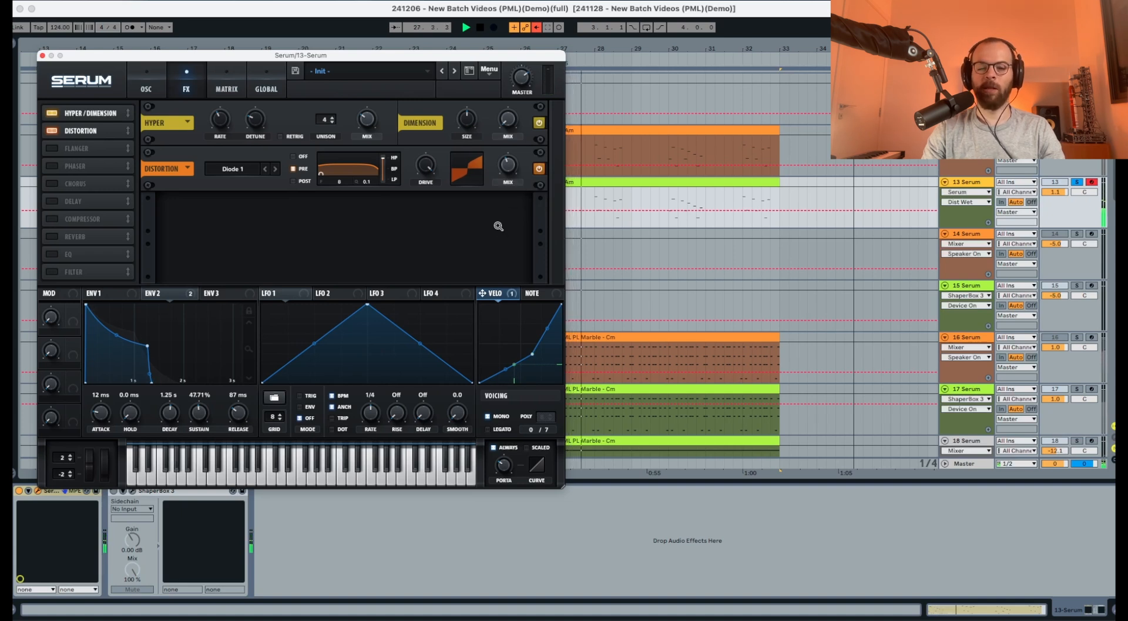
# Step: Enable the Chorus effect and reduce its mix below 49% while auditioning the sound
pyautogui.click(51, 182)
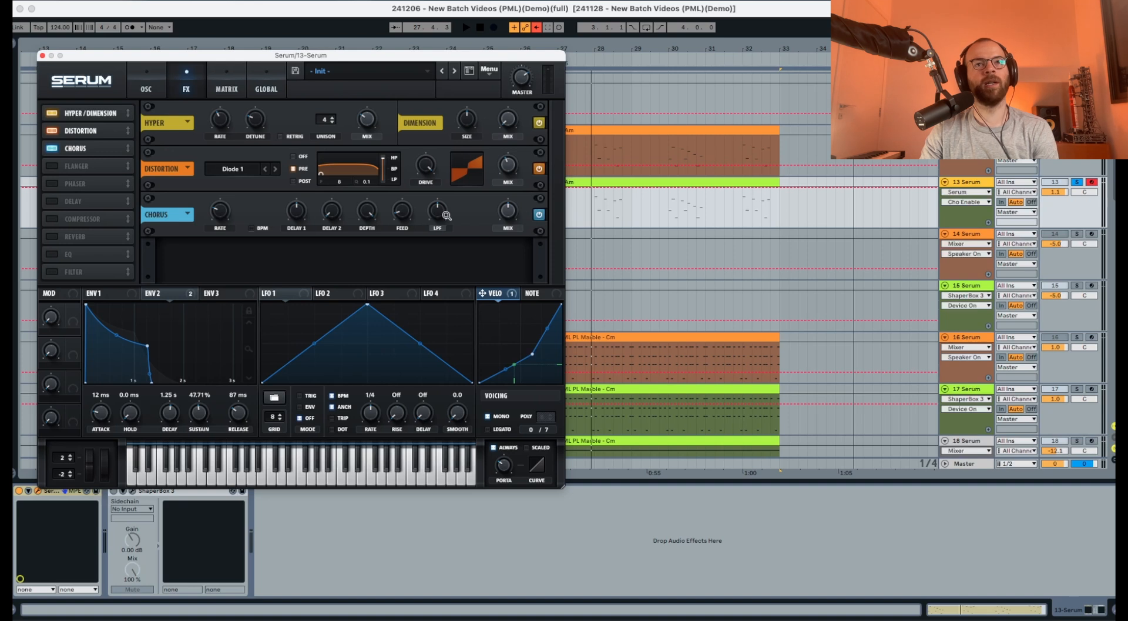
pyautogui.click(509, 215)
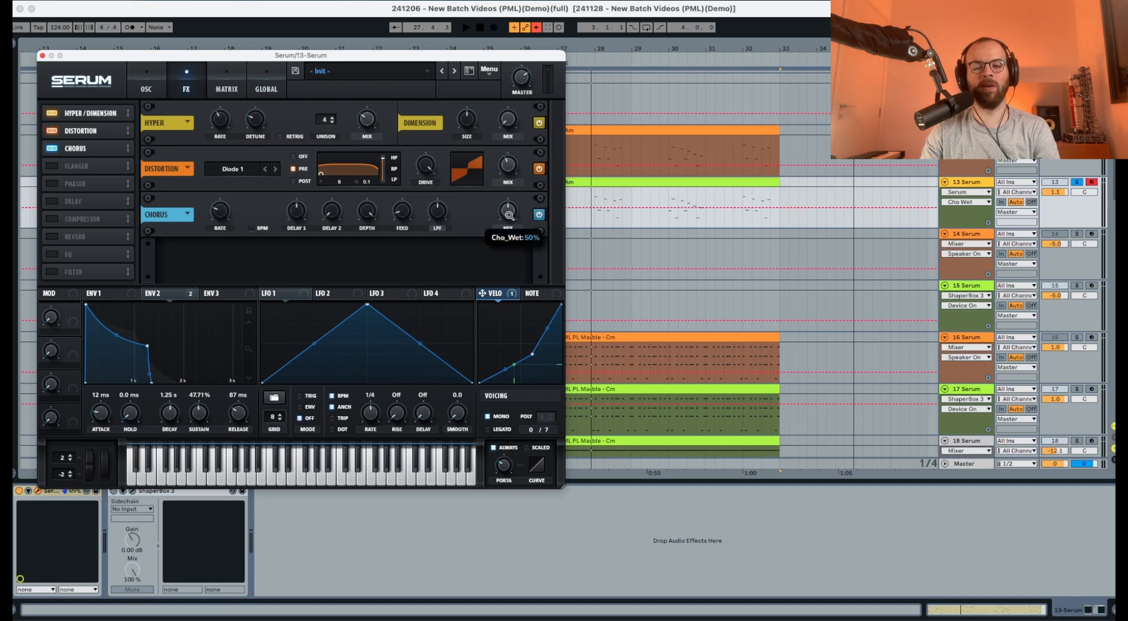
pyautogui.press('space')
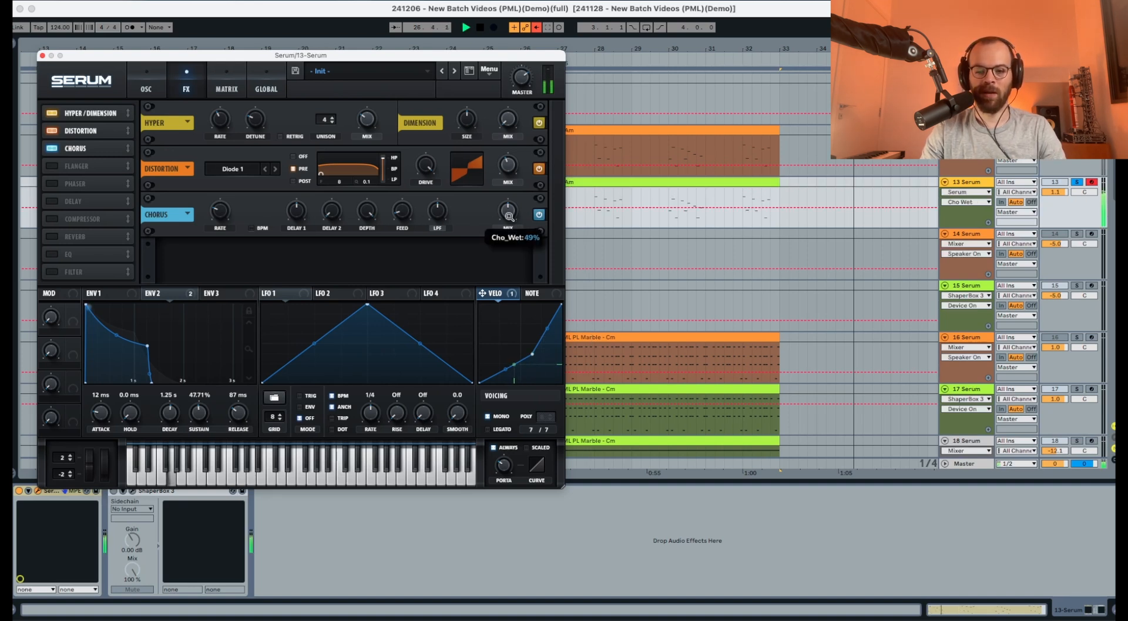
pyautogui.moveTo(509, 216); pyautogui.dragTo(507, 248)
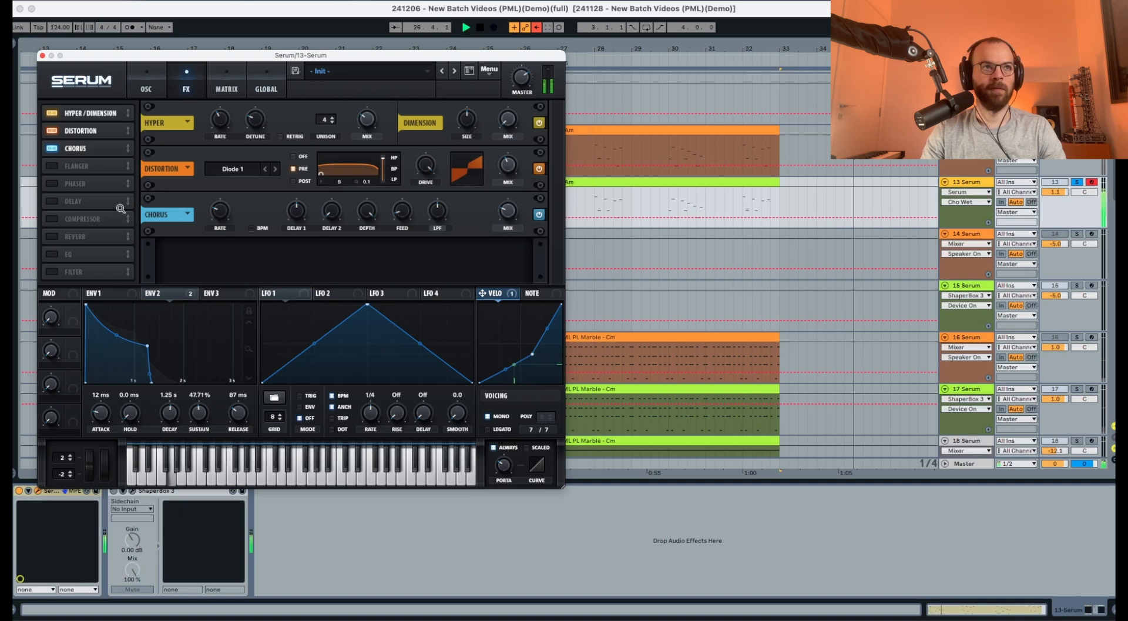
pyautogui.press('space')
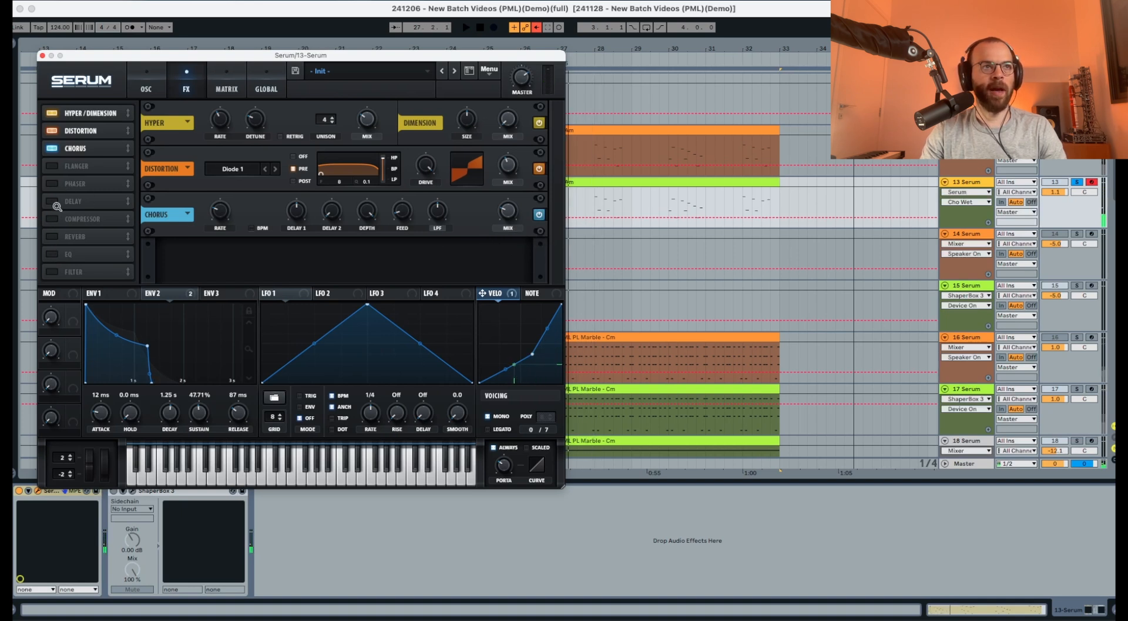
# Step: Enable the Delay effect, set its feedback to about 47%, and start playback
pyautogui.click(56, 205)
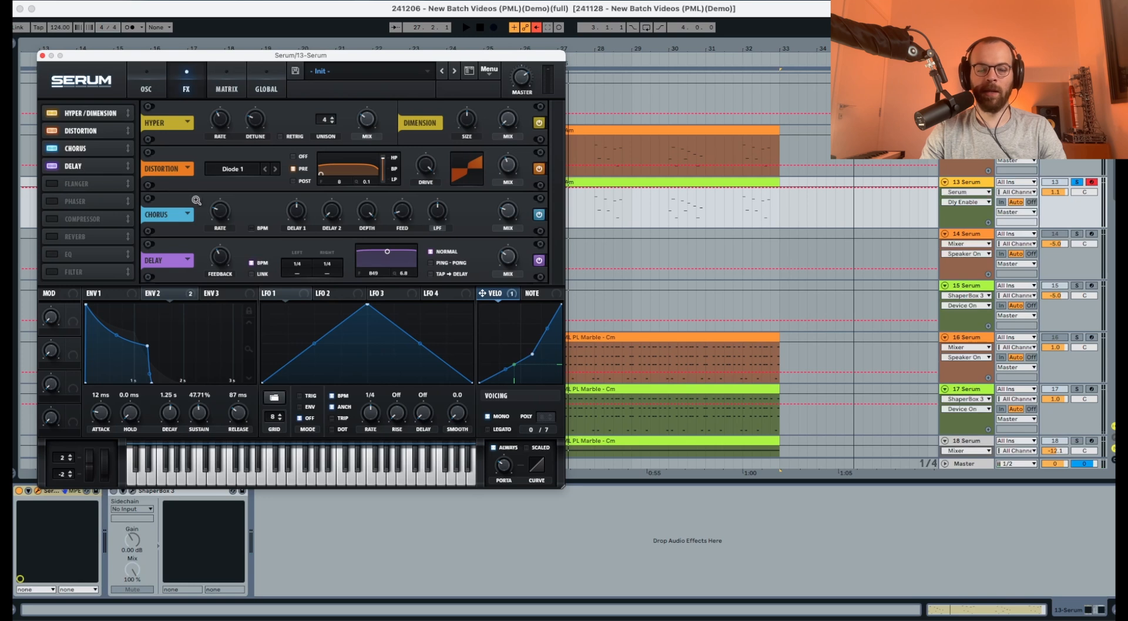
pyautogui.click(222, 256)
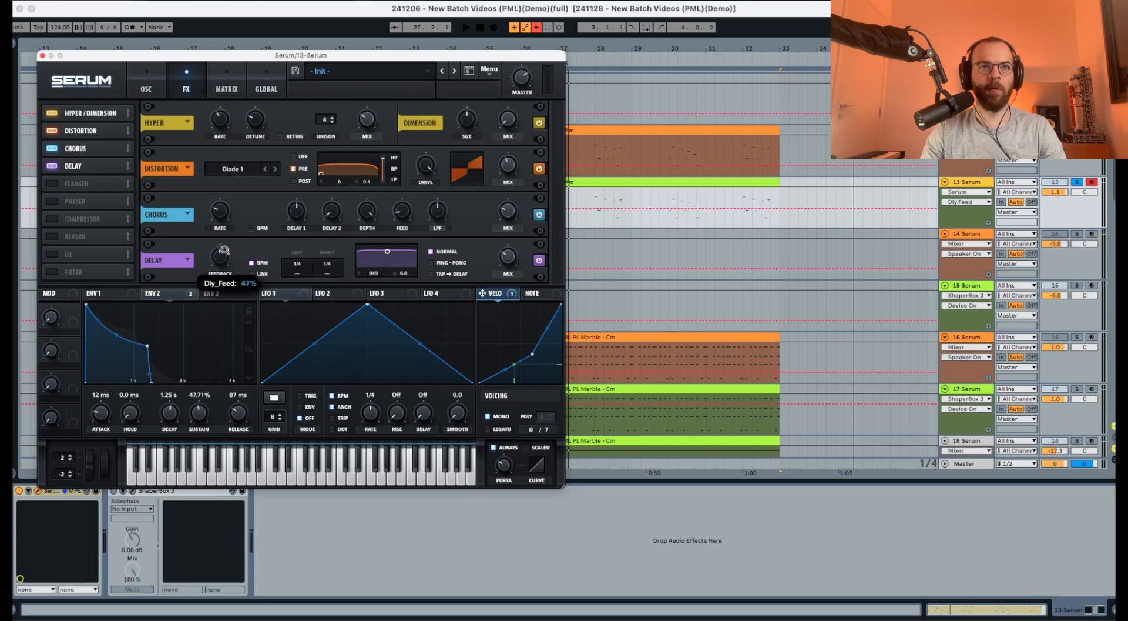
pyautogui.press('space')
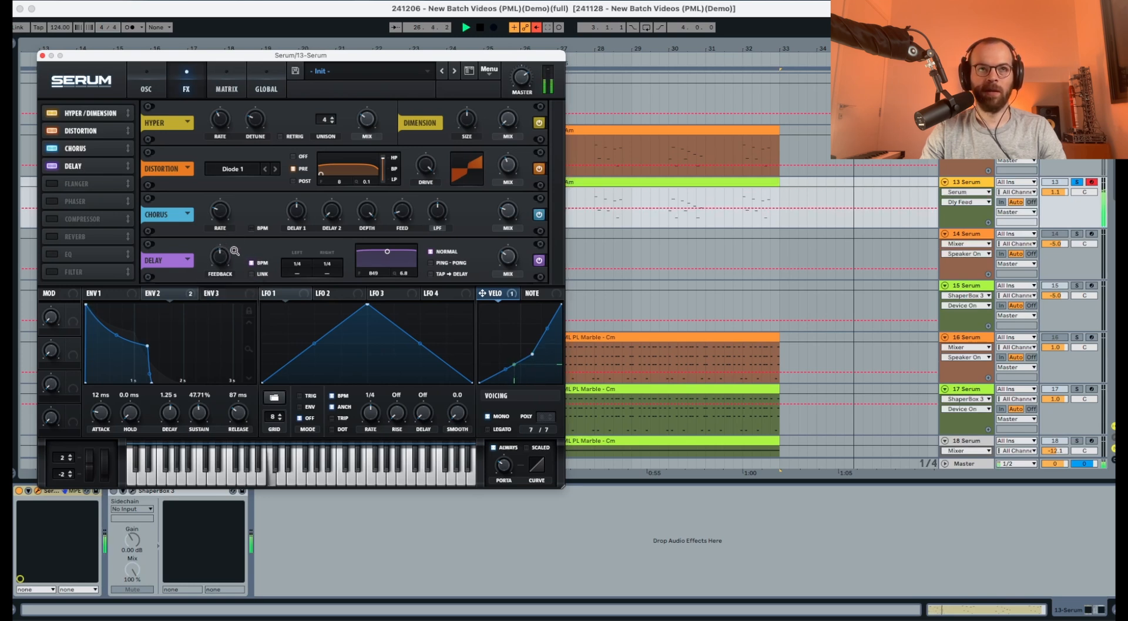
# Step: Set both delay times to dotted 1/8 and switch the delay to Ping-Pong mode while playing
pyautogui.moveTo(292, 264); pyautogui.dragTo(304, 171)
pyautogui.press('space')
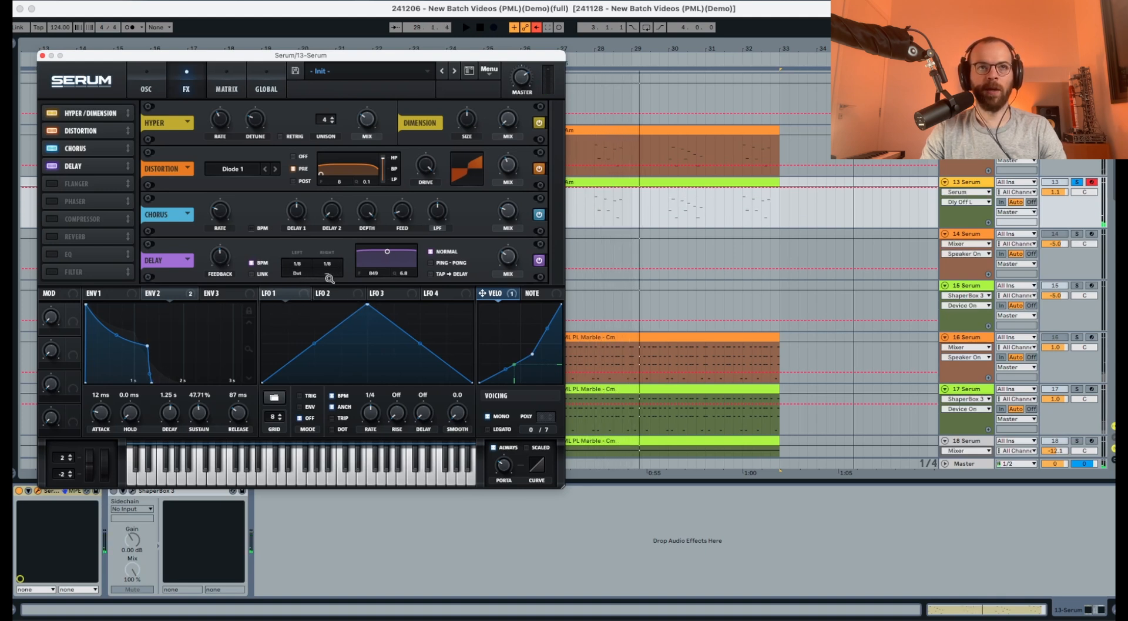
pyautogui.moveTo(330, 277); pyautogui.dragTo(335, 152)
pyautogui.press('space')
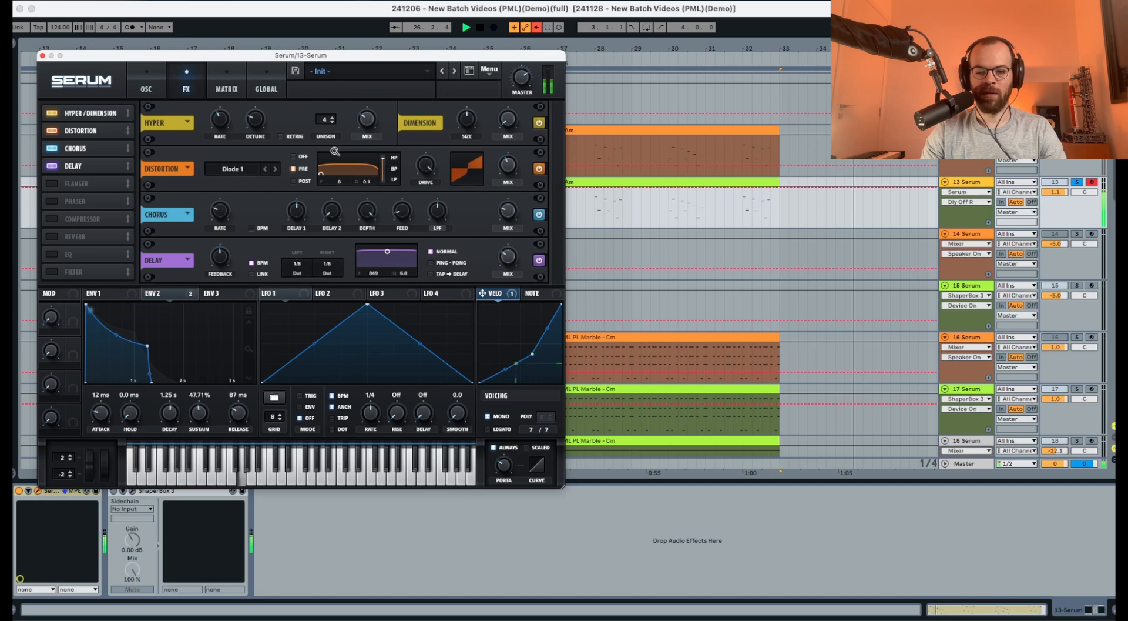
pyautogui.click(431, 263)
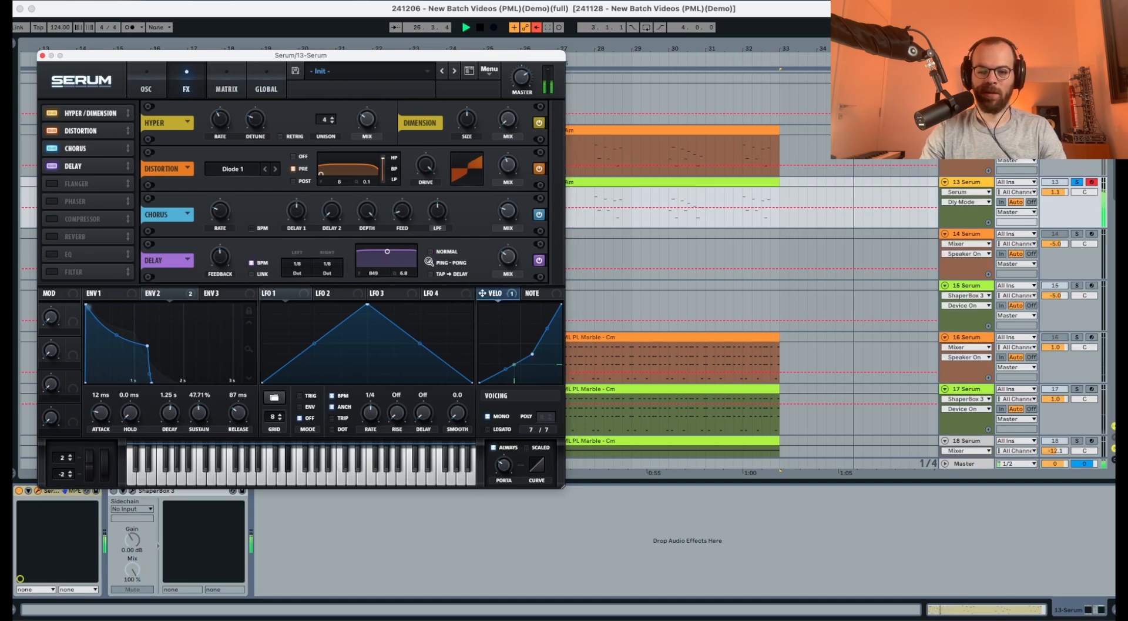
# Step: Adjust the delay mix and set its filter to a frequency of about 1824 and a bandwidth of 2.9 while auditioning
pyautogui.click(510, 254)
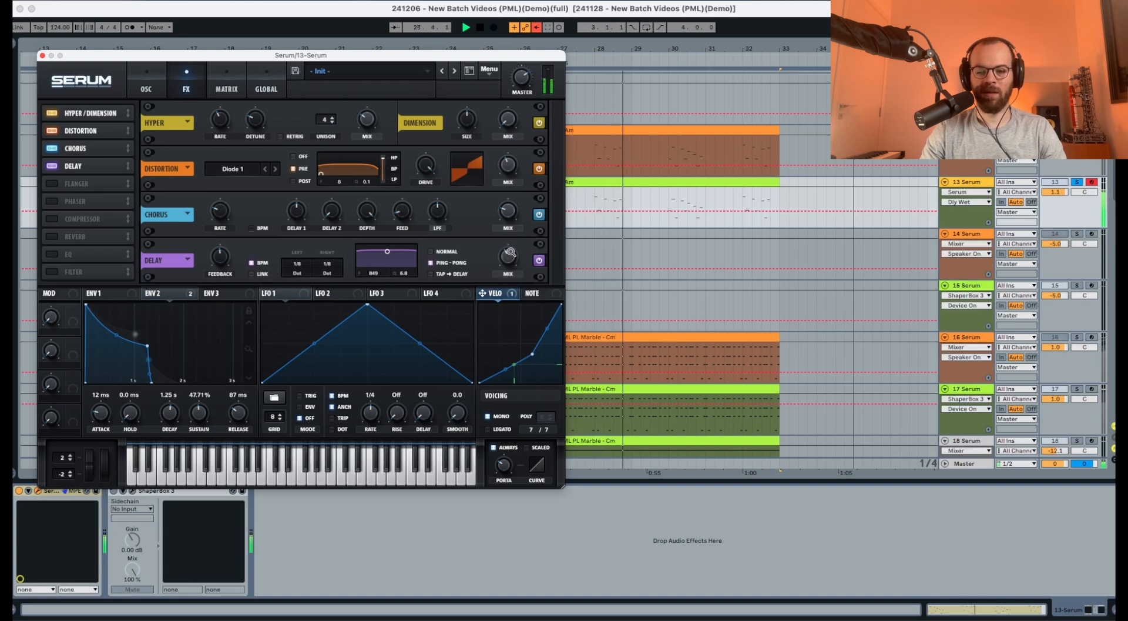
pyautogui.moveTo(381, 275); pyautogui.dragTo(384, 261)
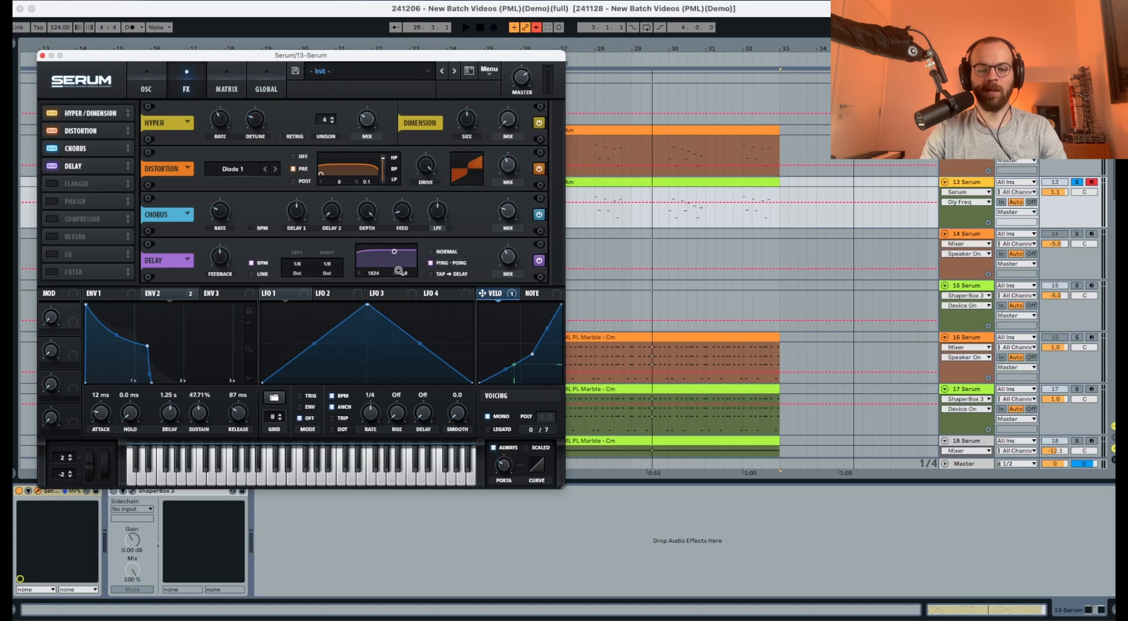
pyautogui.press('space')
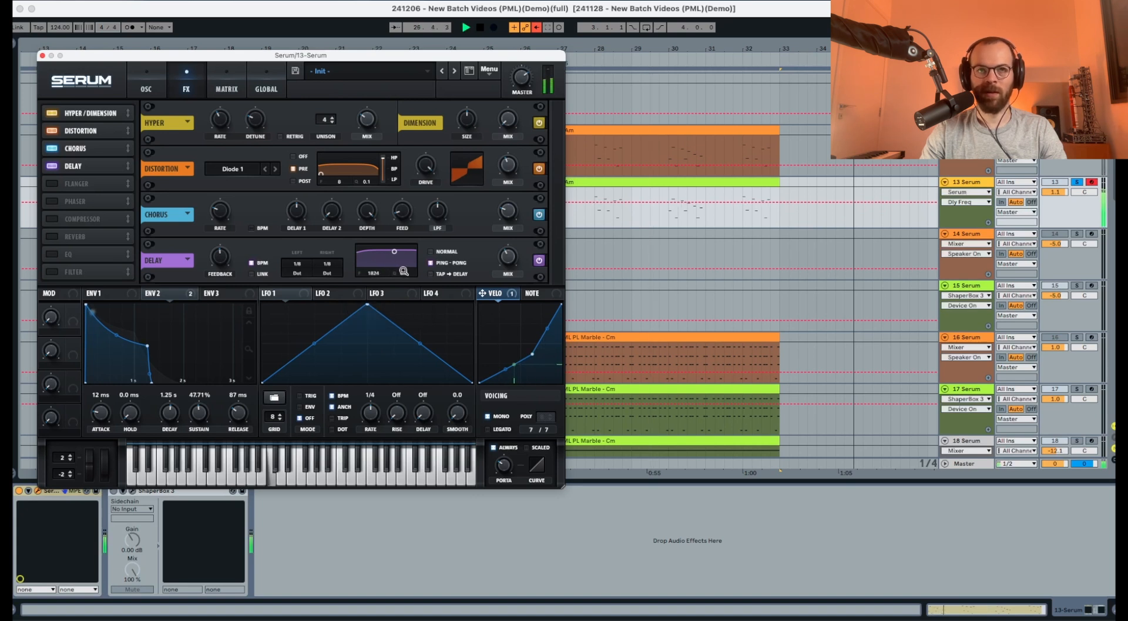
pyautogui.moveTo(404, 271); pyautogui.dragTo(403, 346)
pyautogui.press('space')
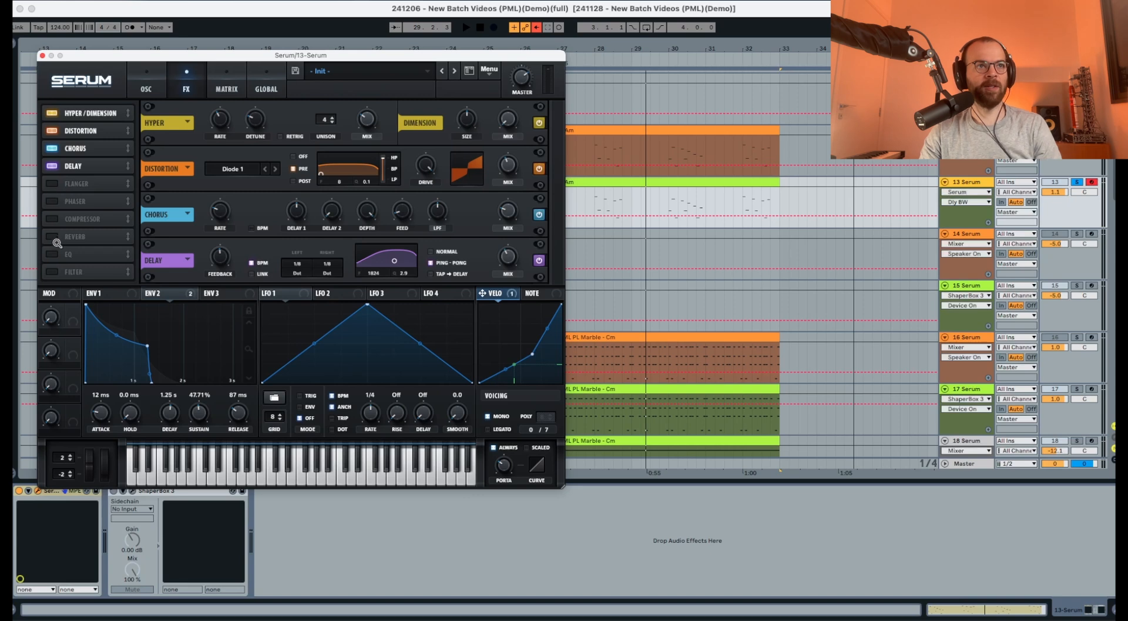
# Step: Enable the Reverb effect, place it directly after Delay, and adjust its low cut and mix while auditioning the sound
pyautogui.moveTo(53, 240); pyautogui.dragTo(71, 176)
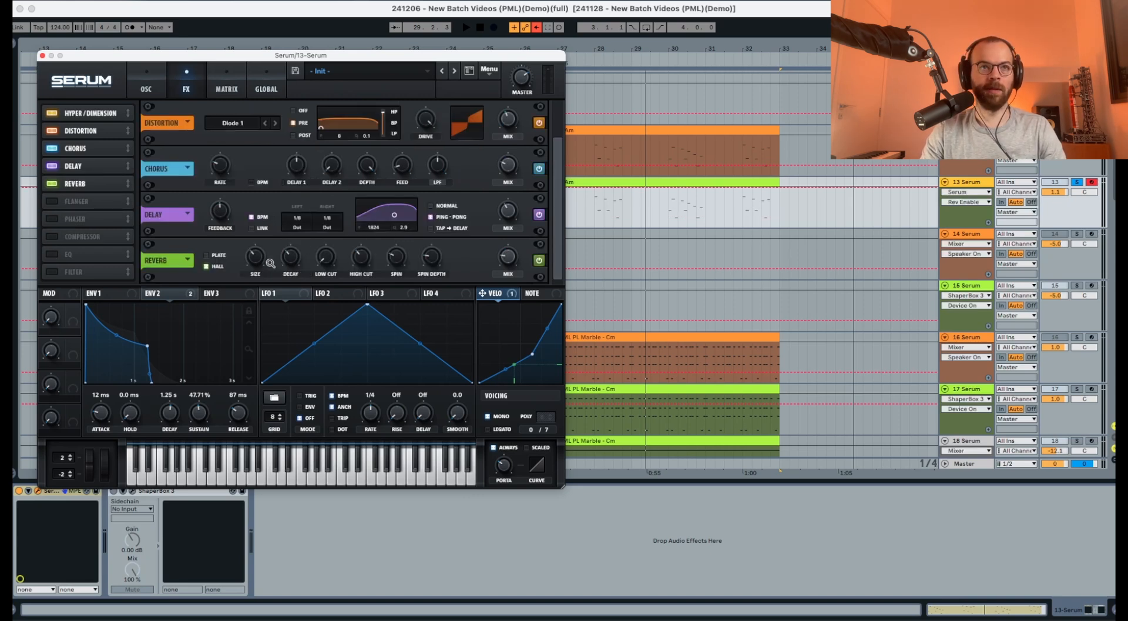
pyautogui.moveTo(317, 263); pyautogui.dragTo(328, 208)
pyautogui.press('space')
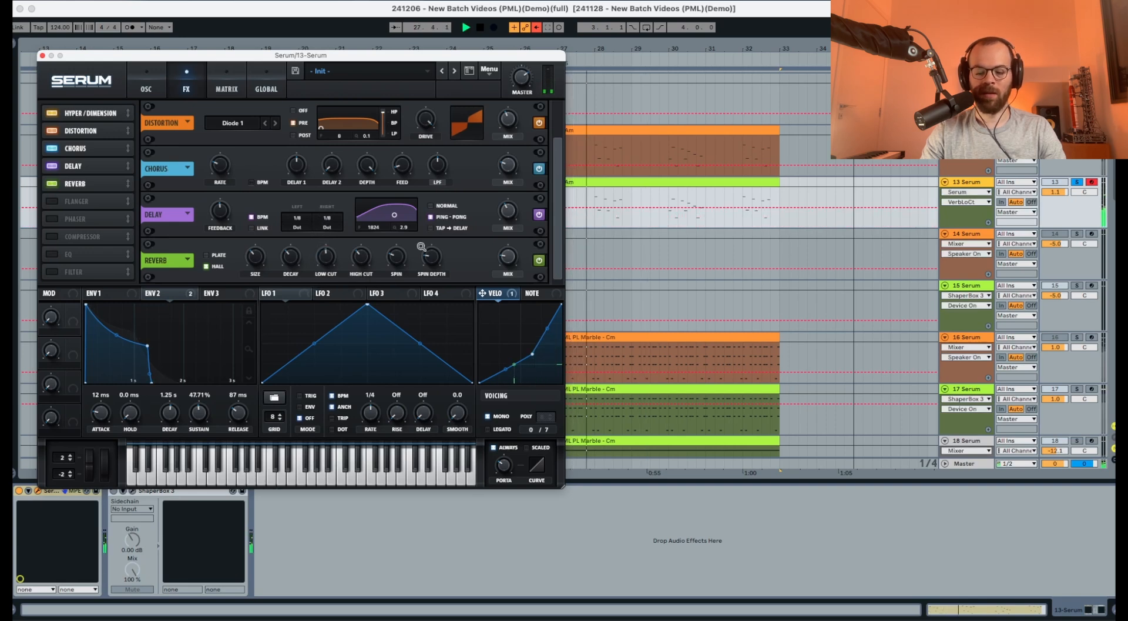
pyautogui.click(503, 247)
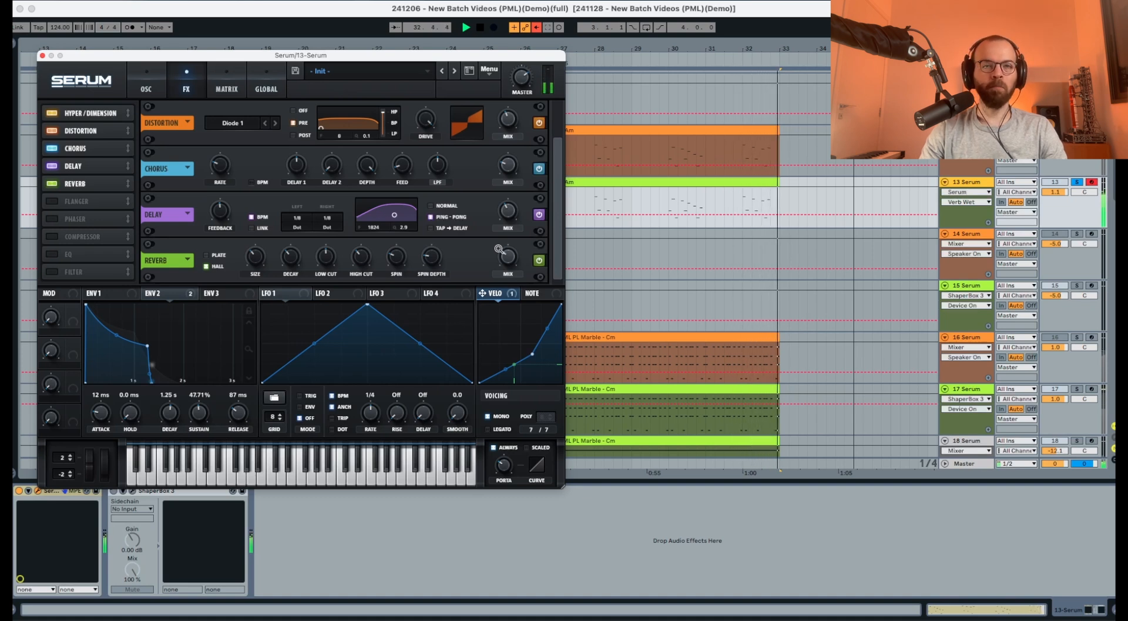
pyautogui.press('space')
# Step: Unsolo track 13, re-enable the arrangement automation, and activate track 16 to audition the lead within the full mix
pyautogui.click(1082, 213)
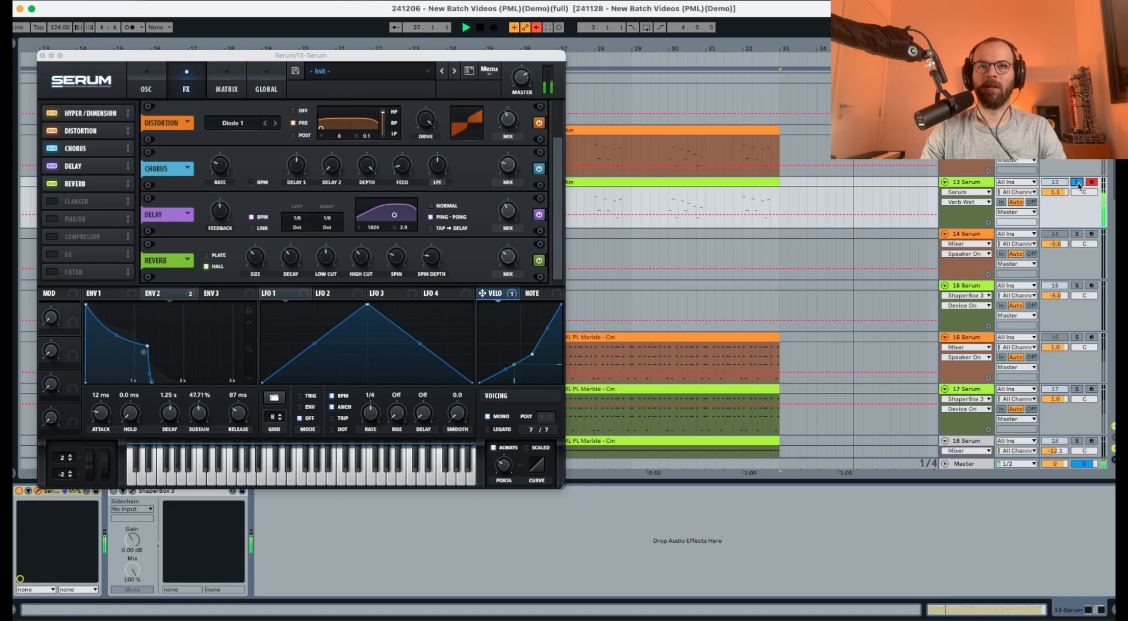
pyautogui.press('space')
pyautogui.click(1078, 183)
pyautogui.click(537, 29)
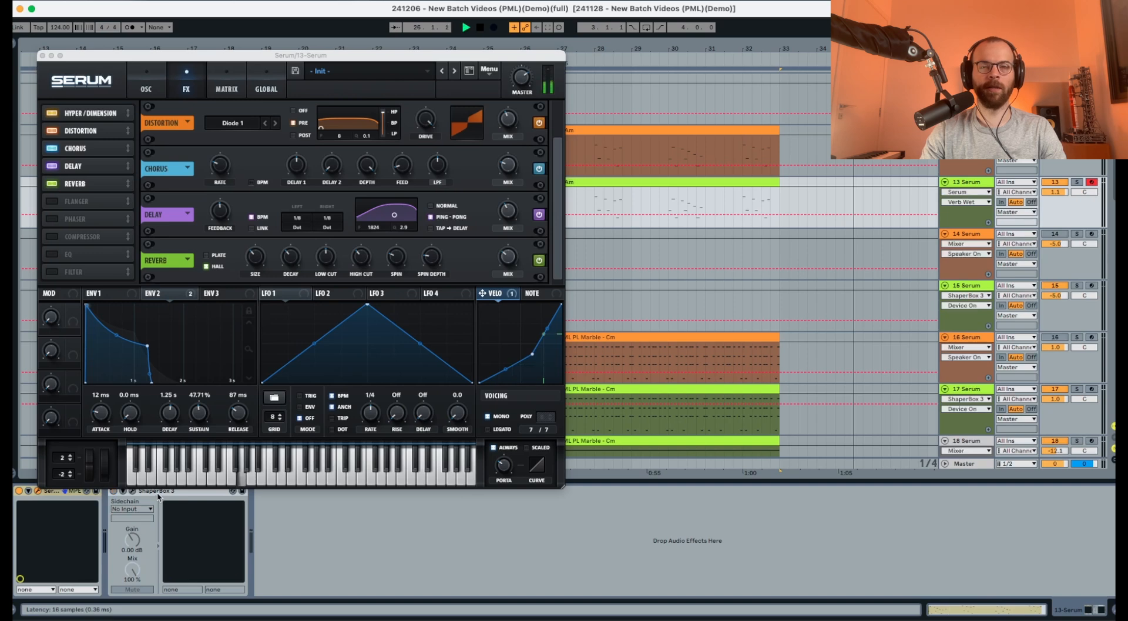
pyautogui.click(1051, 338)
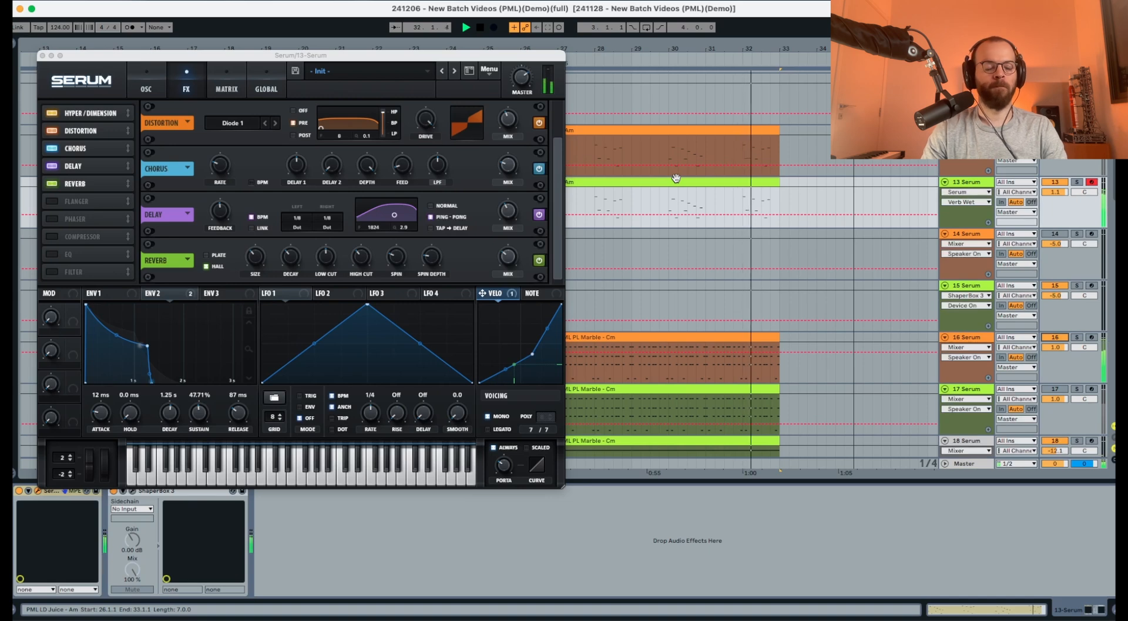
pyautogui.press('space')
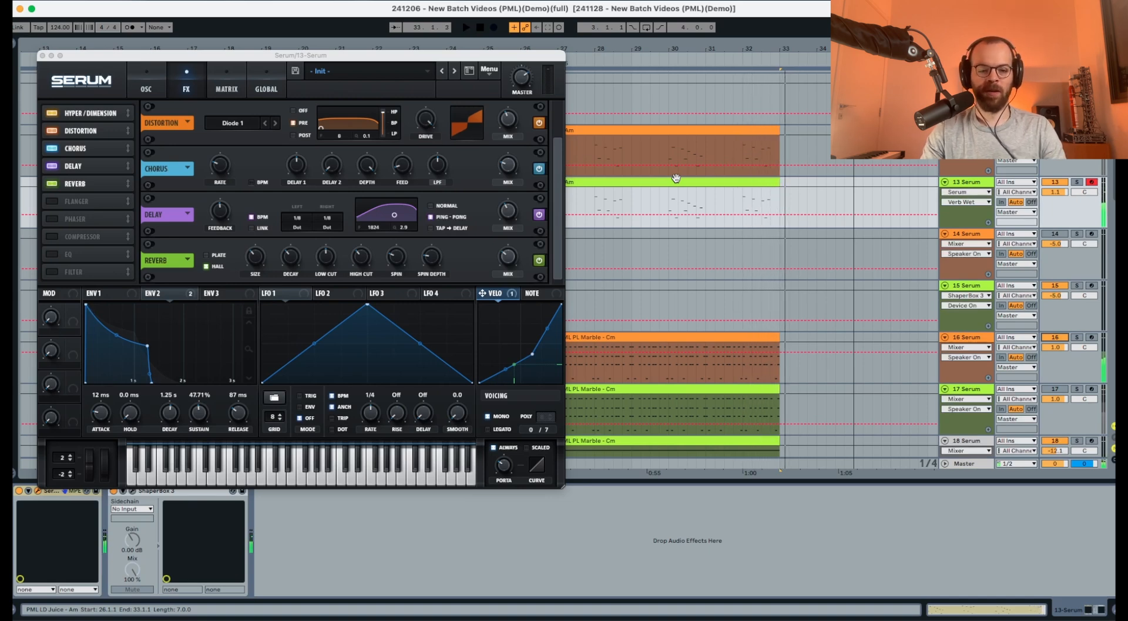